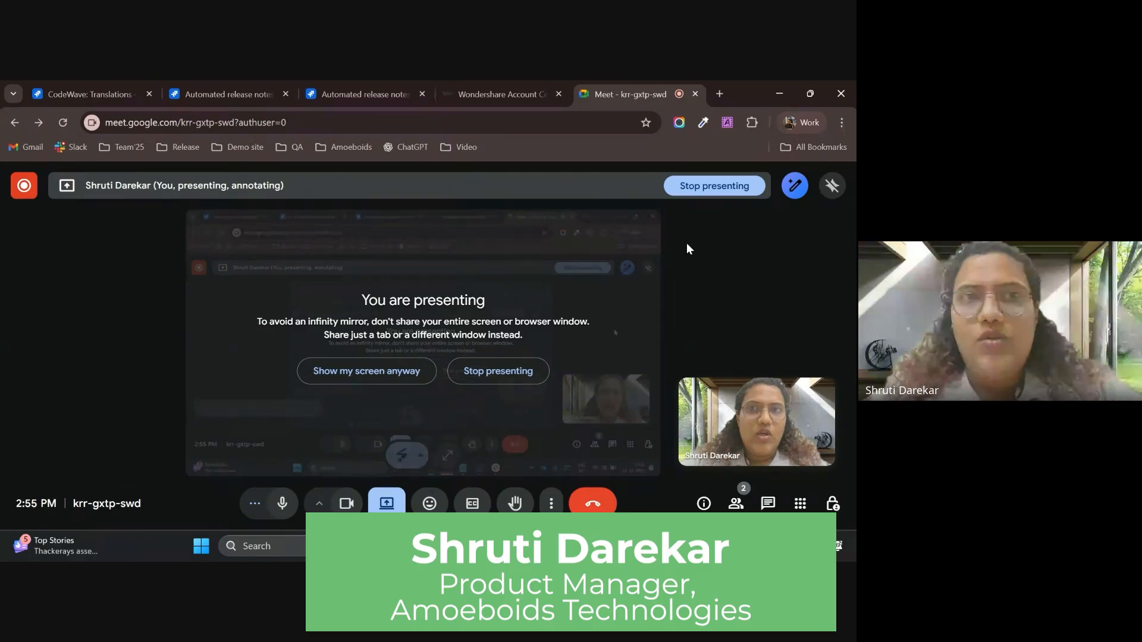
Show the top of CodeWave's AI generator page in automated release notes and close the floating meeting window
click(247, 87)
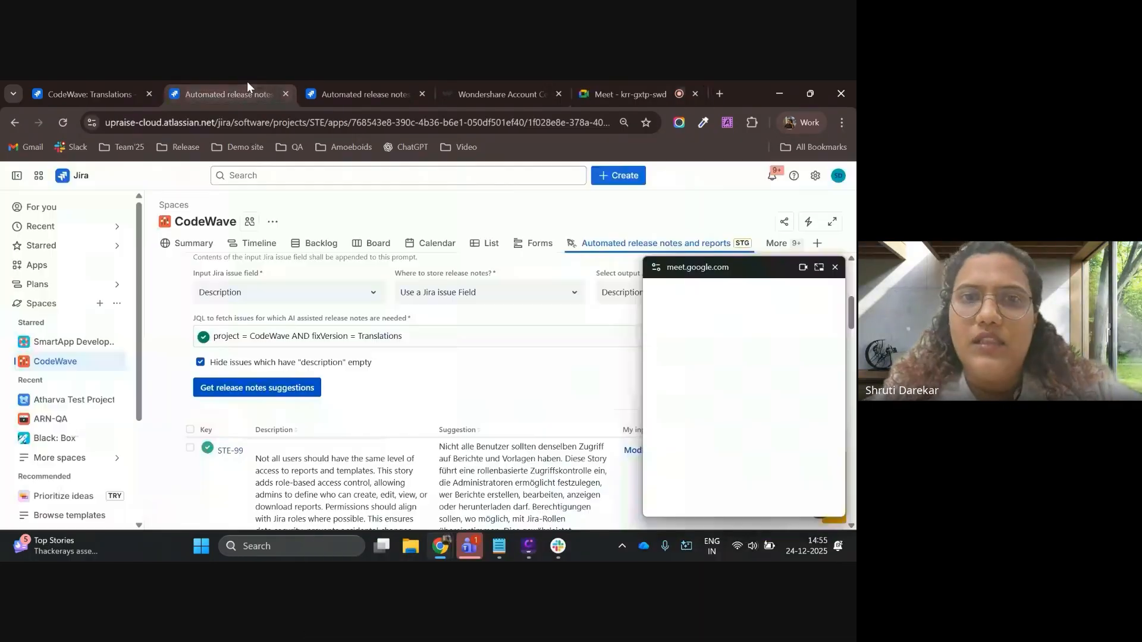
scroll(339, 329, up, 5)
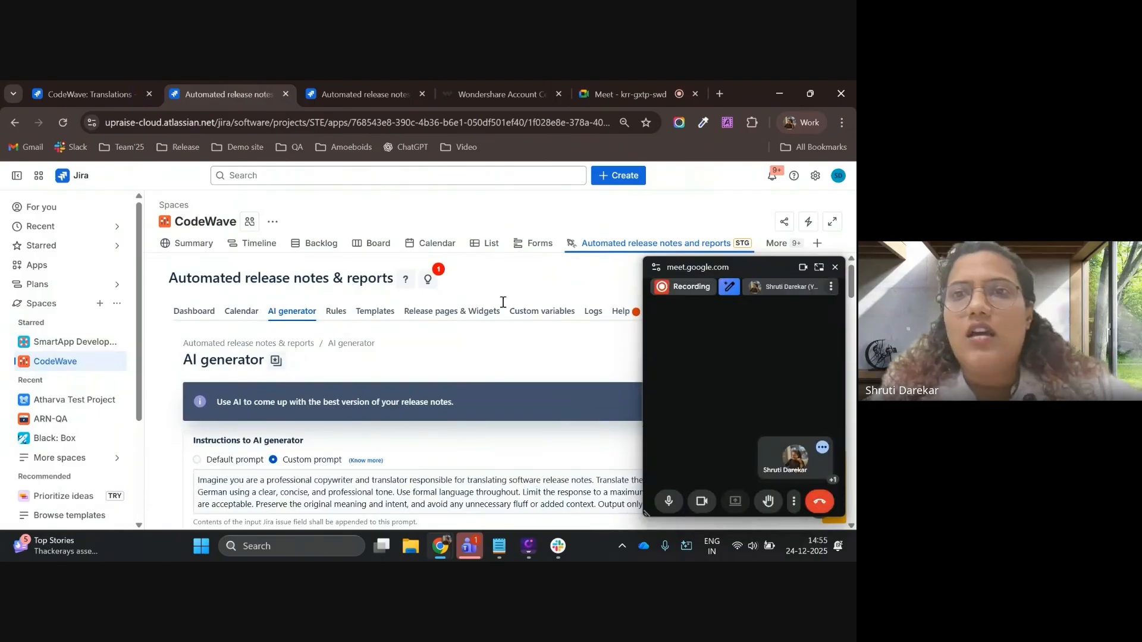
click(834, 268)
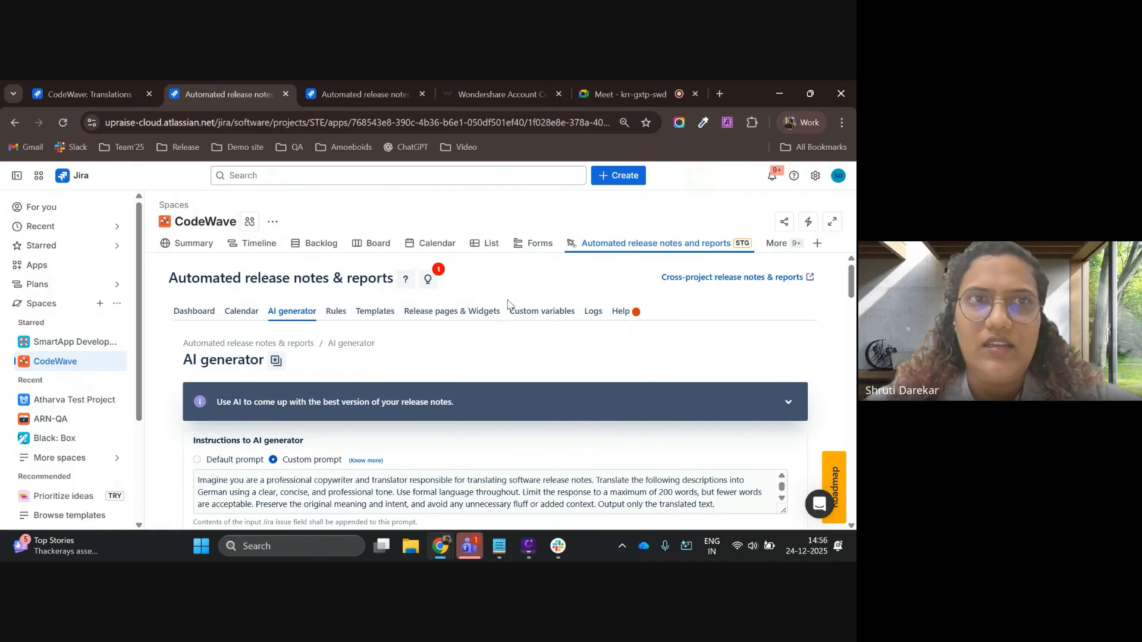
Review the Translations release's work items and STE-90's description together with its Spanish, Dutch, German and French description fields
click(71, 101)
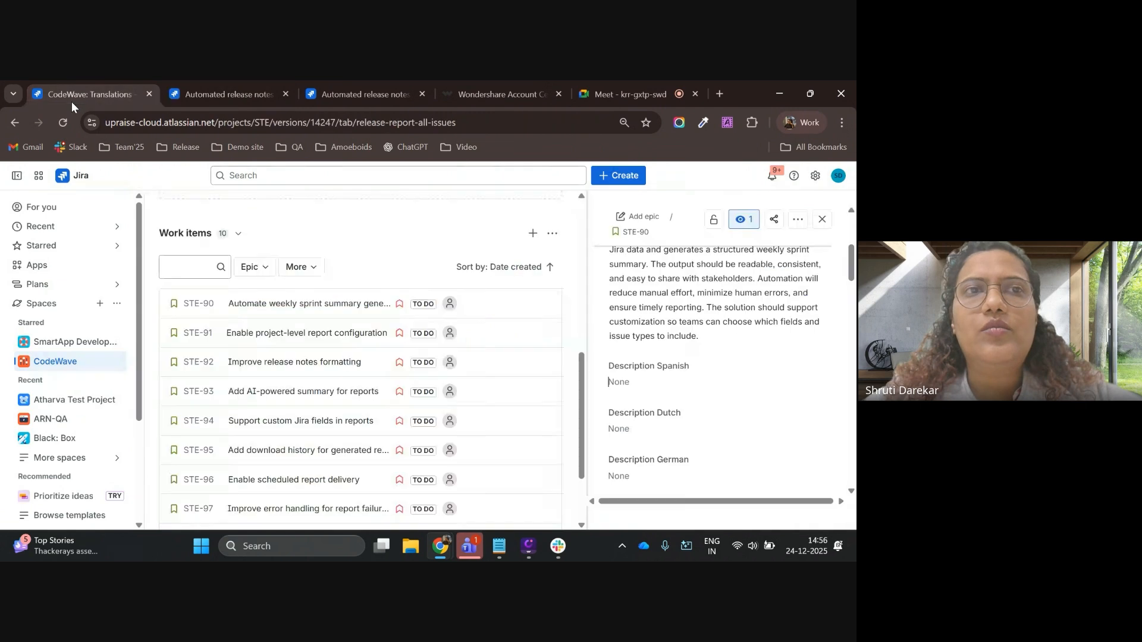
scroll(382, 363, up, 2)
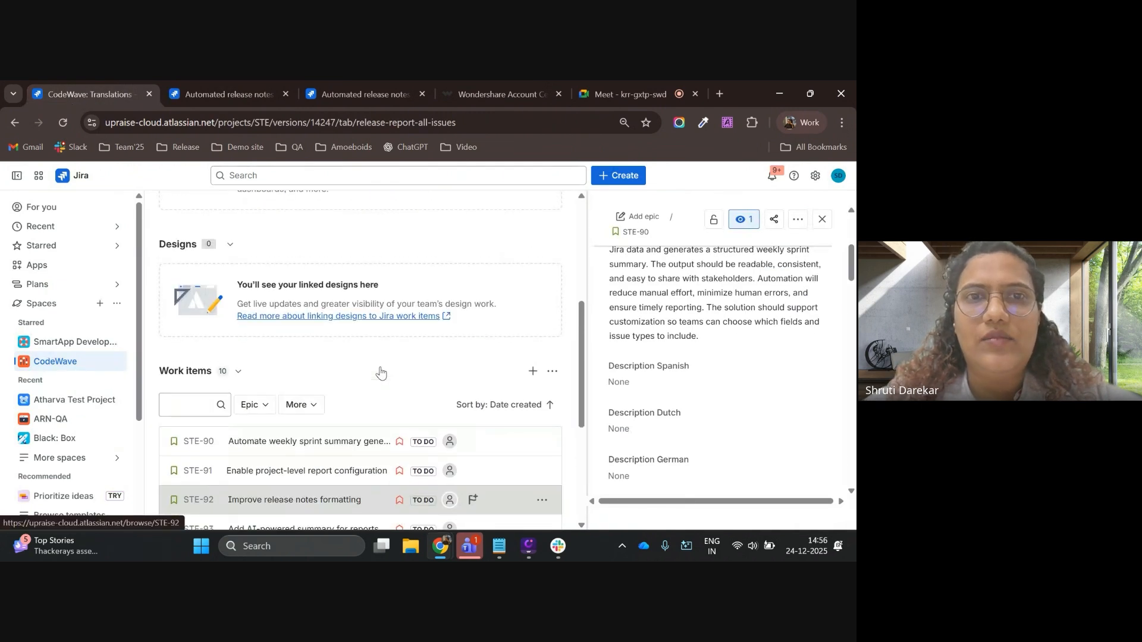
scroll(381, 372, up, 4)
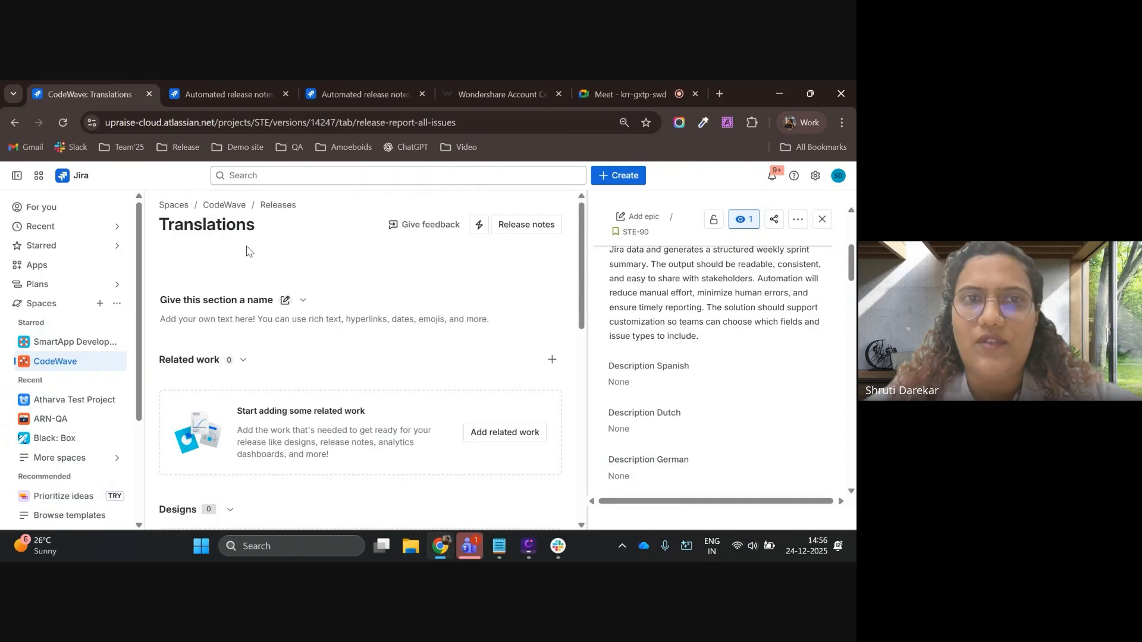
scroll(247, 251, down, 5)
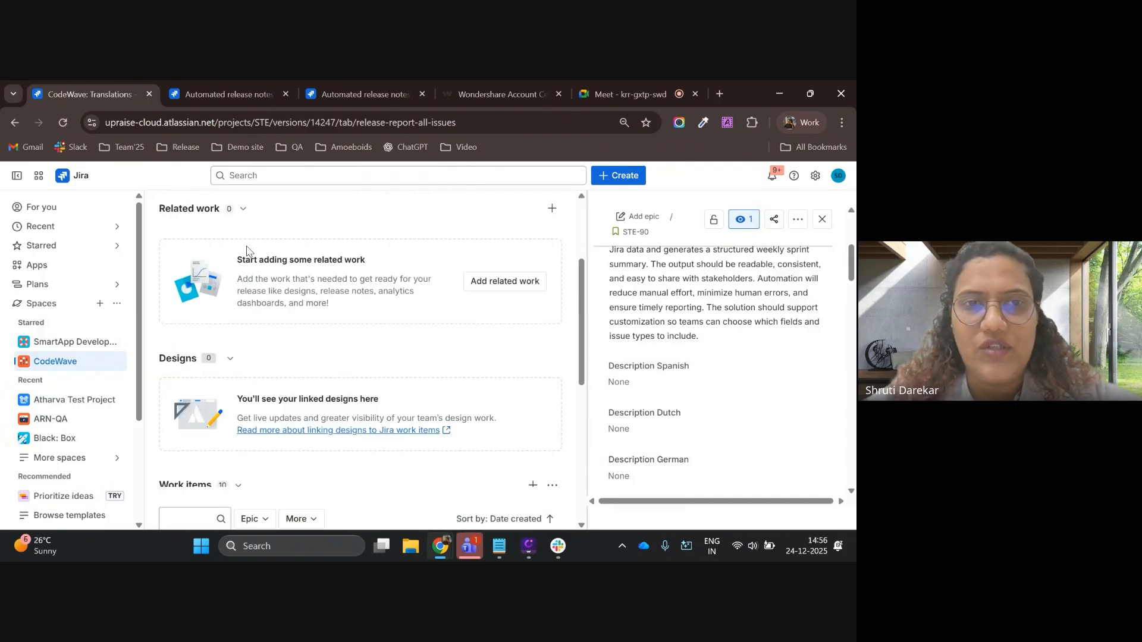
scroll(247, 251, down, 1)
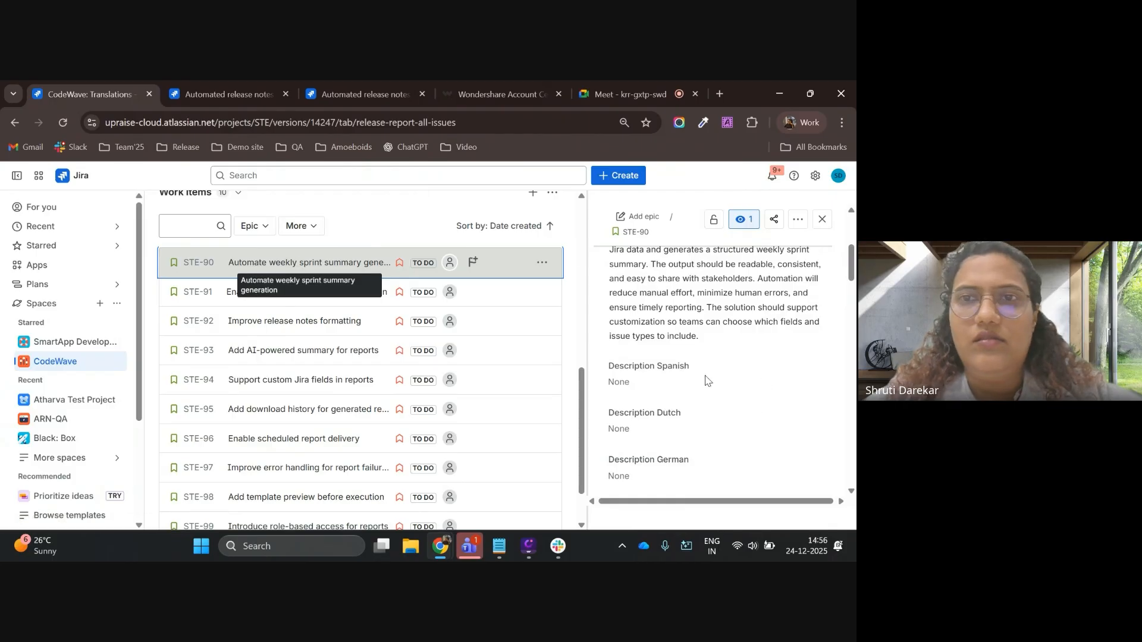
scroll(676, 361, up, 2)
scroll(675, 361, up, 1)
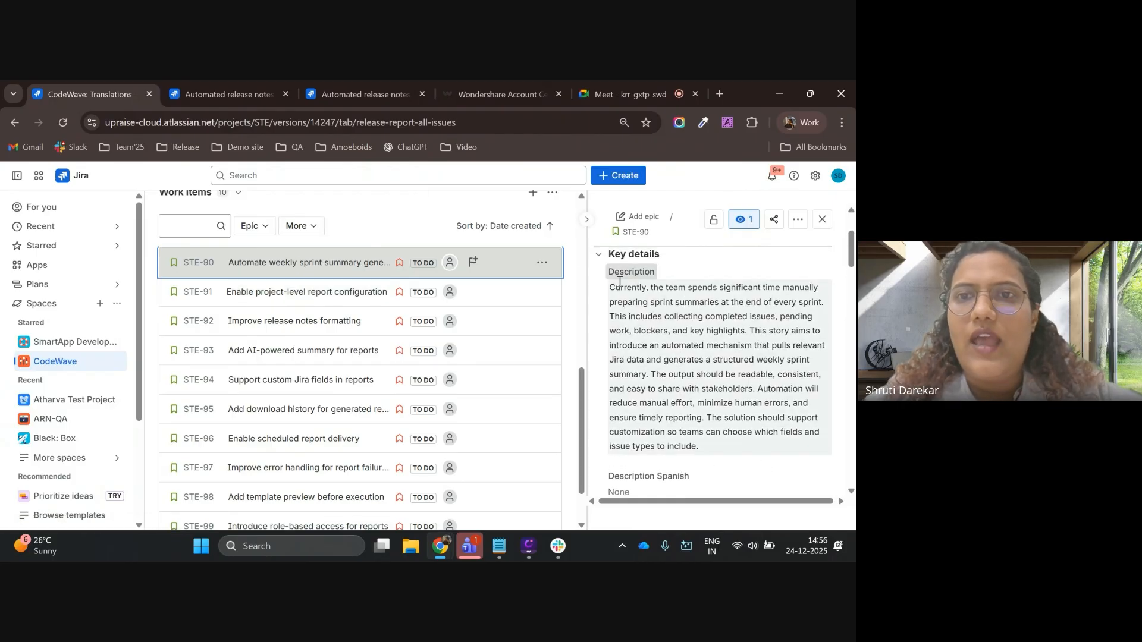
scroll(664, 386, down, 3)
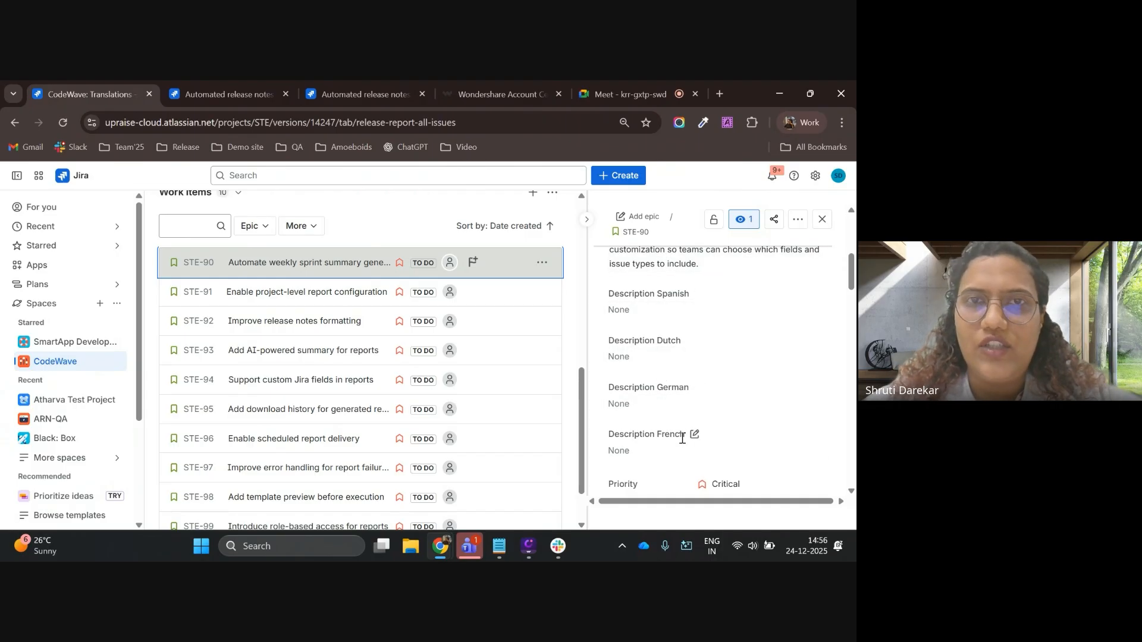
Review the AI generator's custom translation prompt, input and output Jira fields, and JQL for the Translations version
click(241, 97)
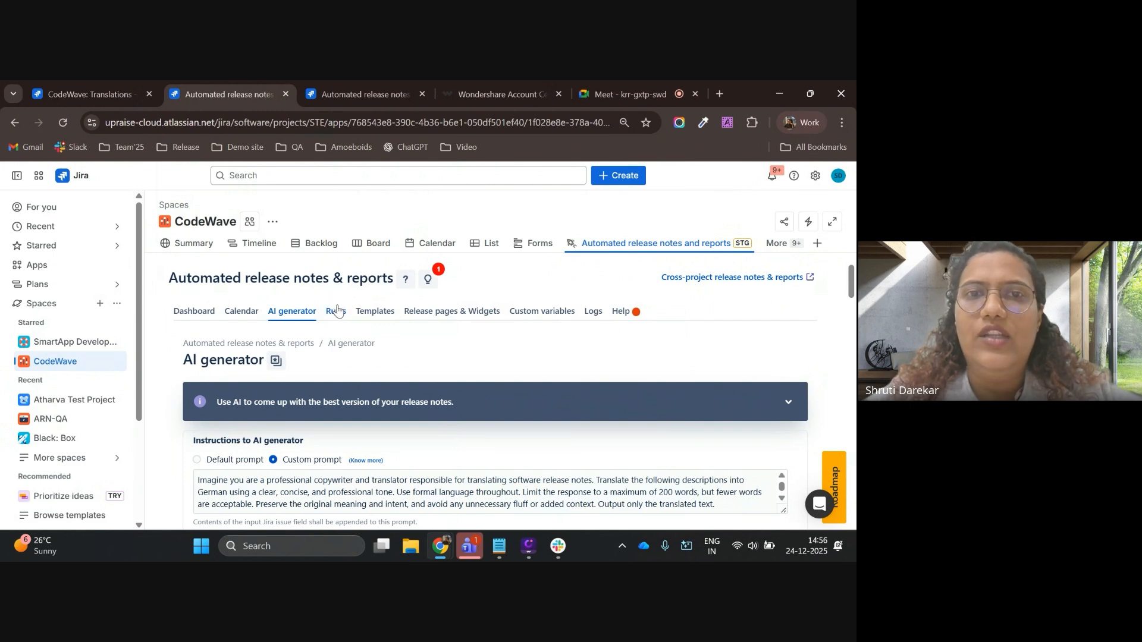
scroll(364, 339, down, 1)
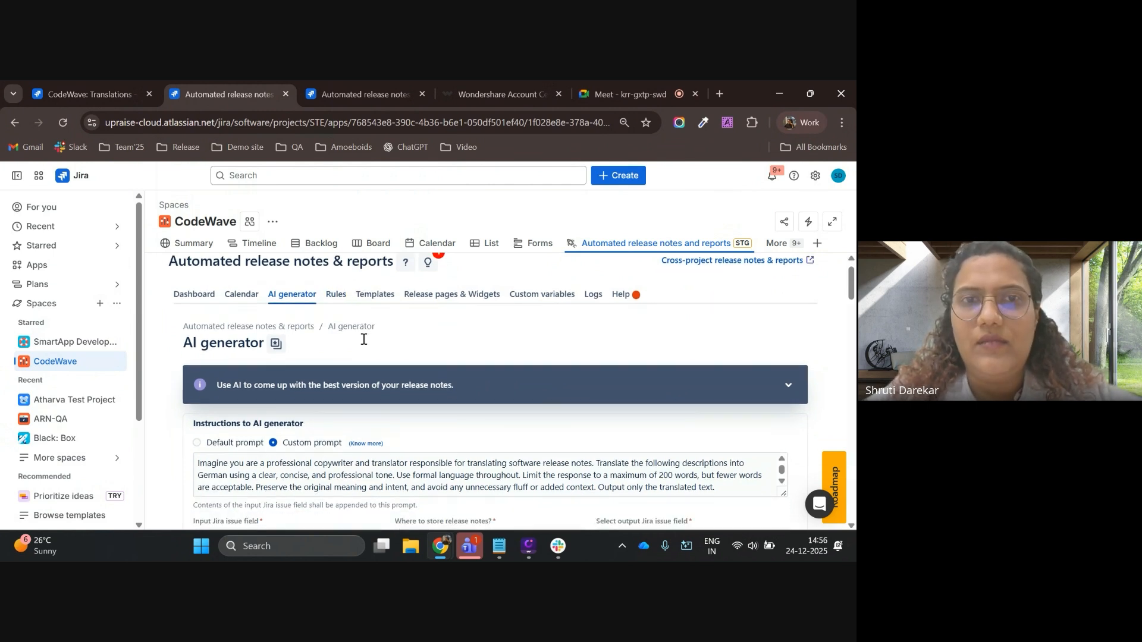
scroll(363, 340, down, 1)
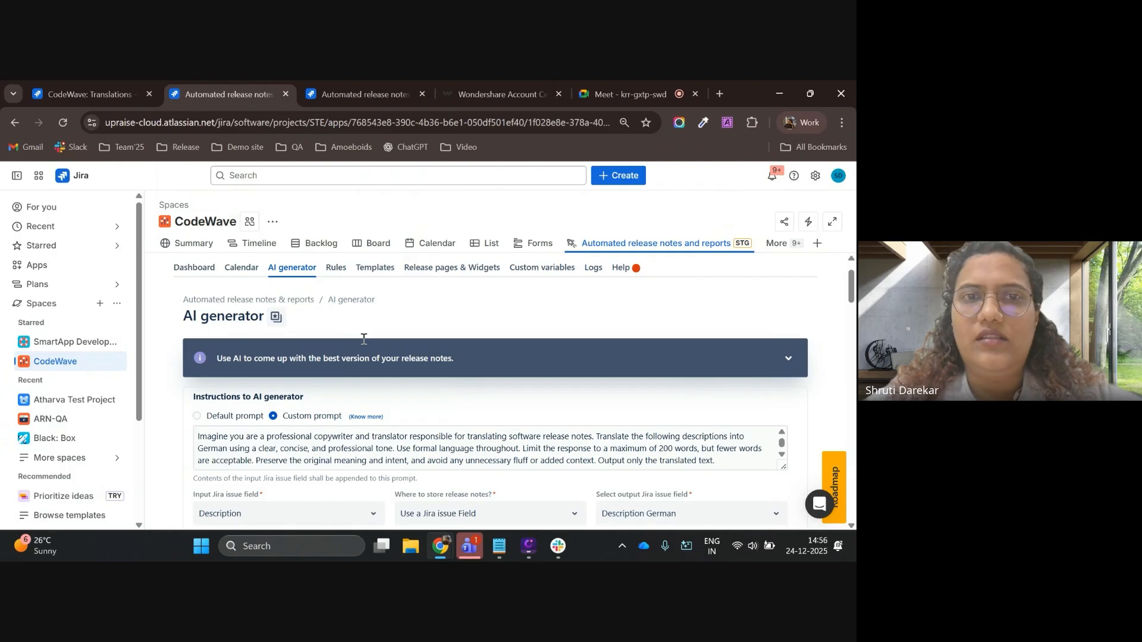
scroll(349, 383, down, 1)
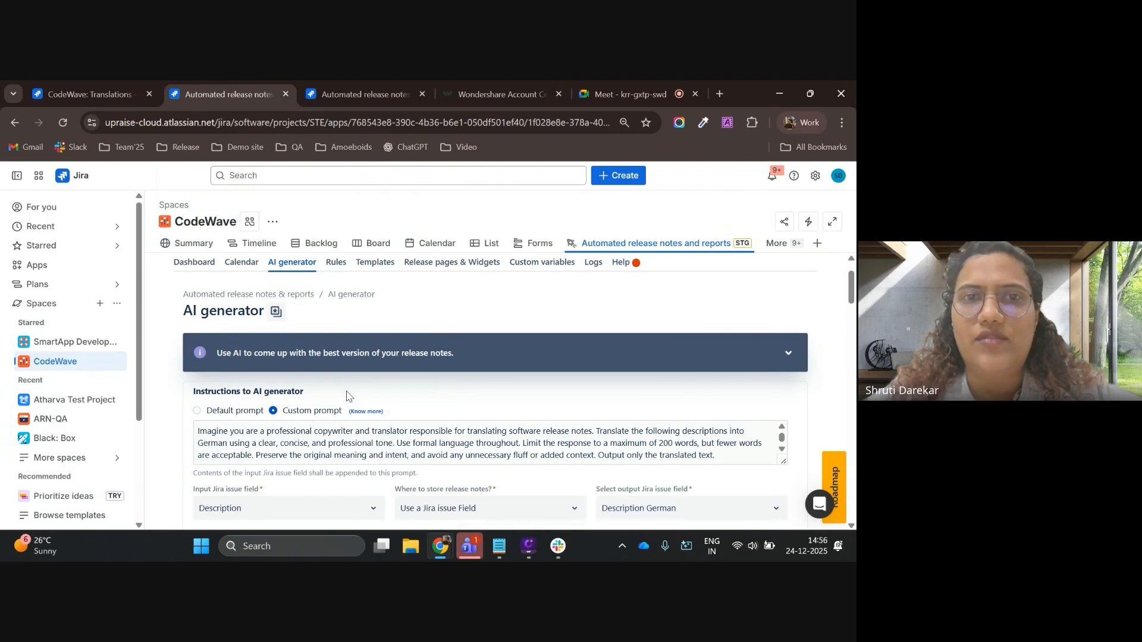
scroll(349, 395, down, 3)
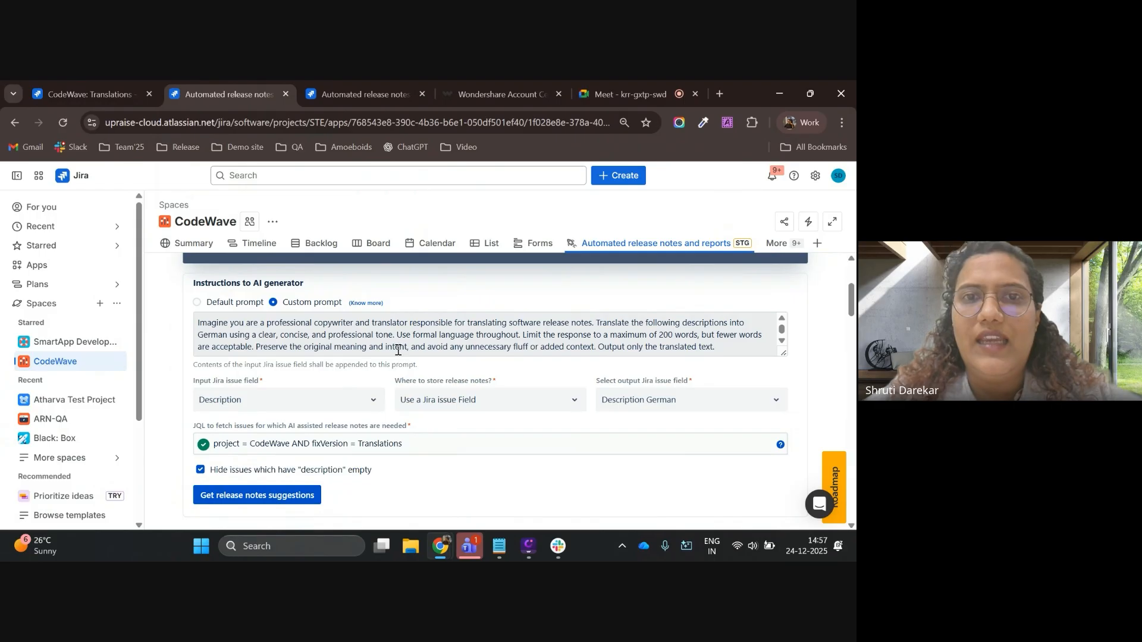
scroll(398, 350, down, 1)
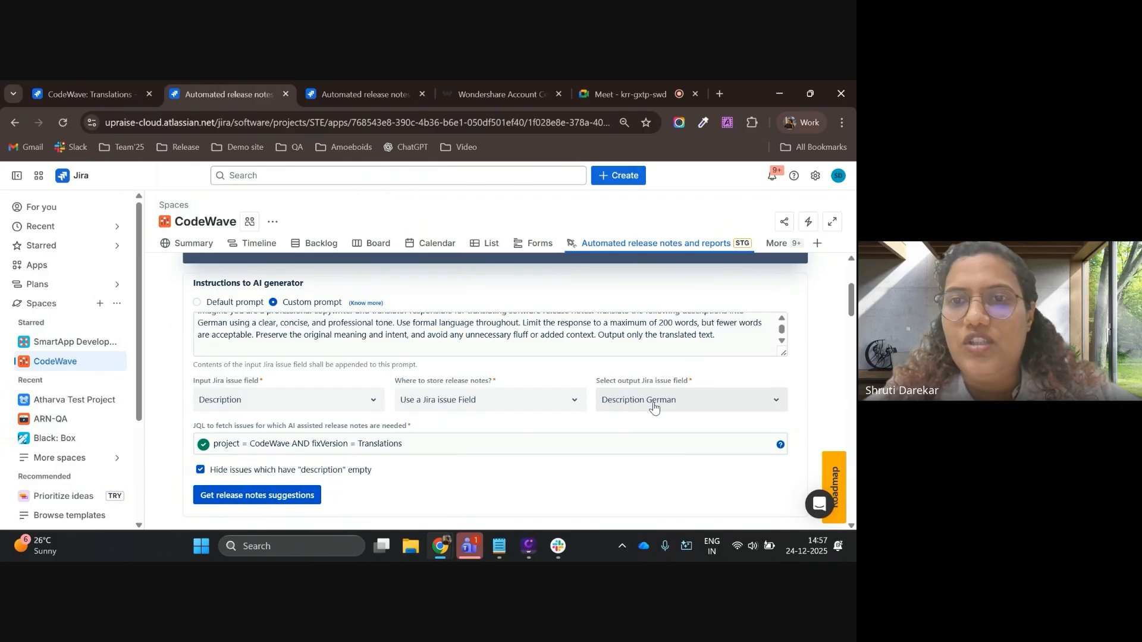
scroll(654, 406, down, 1)
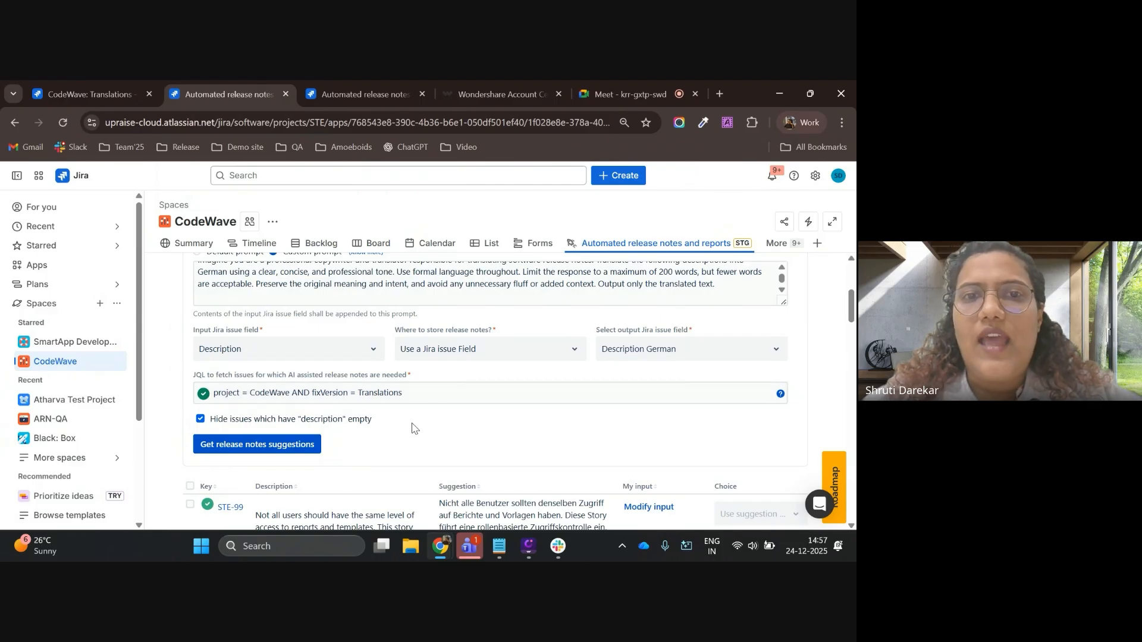
scroll(415, 429, up, 1)
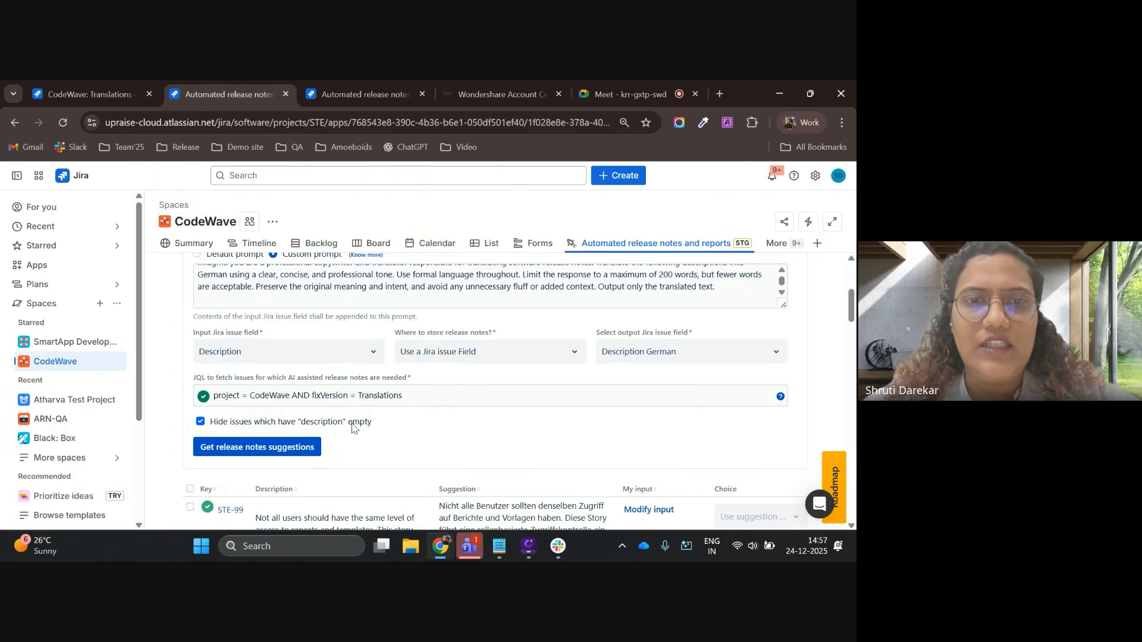
Generate German release notes suggestions for the CodeWave issues in the Translations version
click(264, 456)
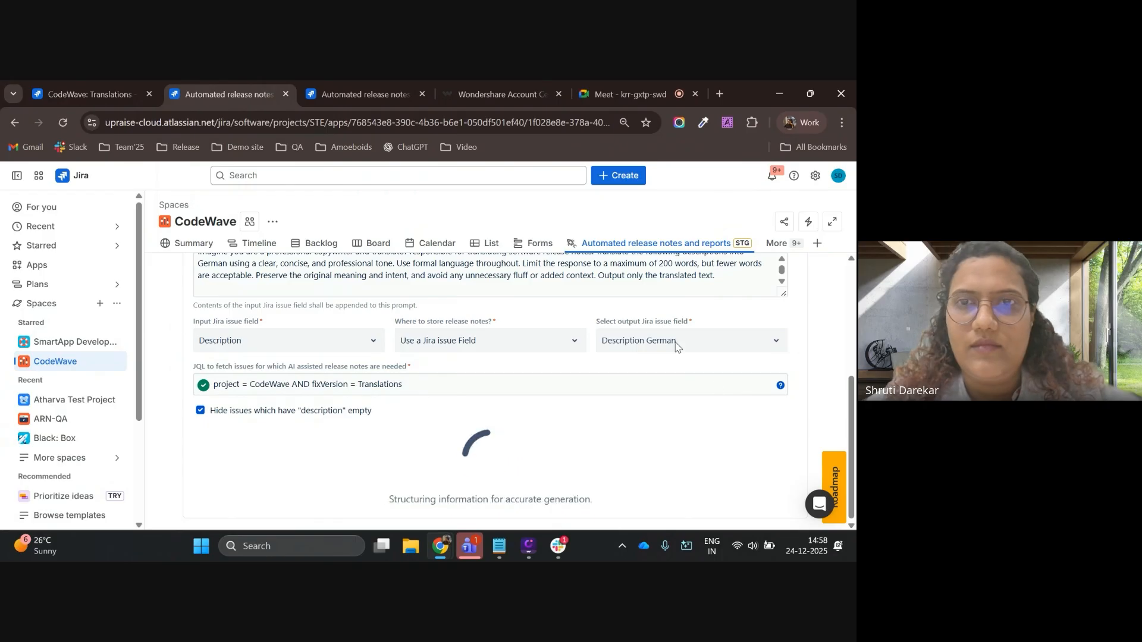
scroll(656, 425, down, 3)
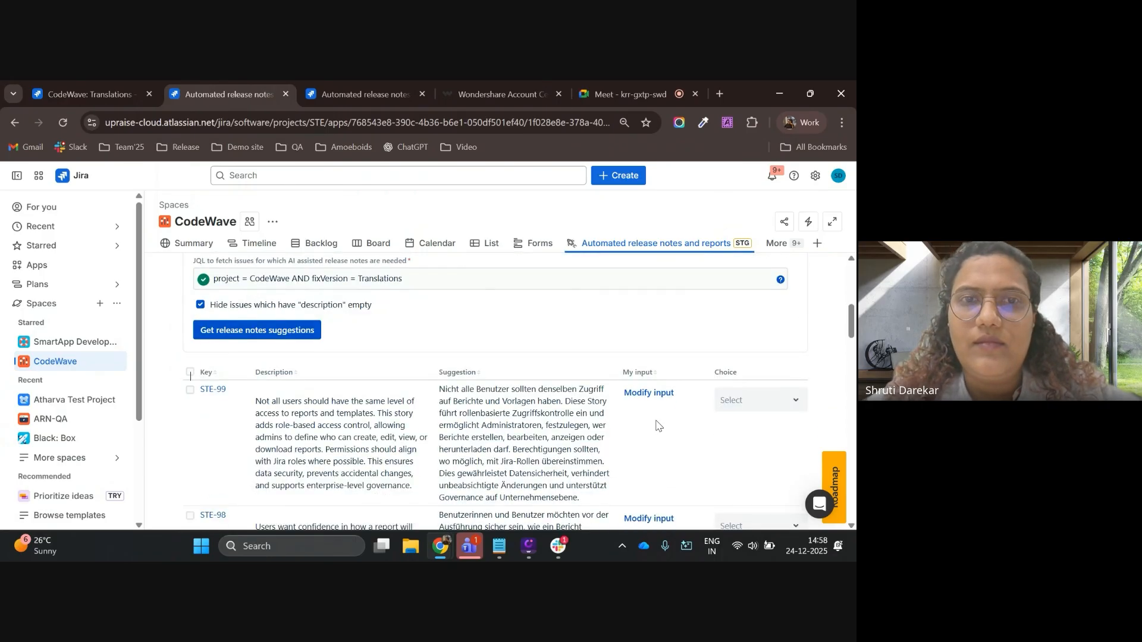
scroll(657, 426, down, 1)
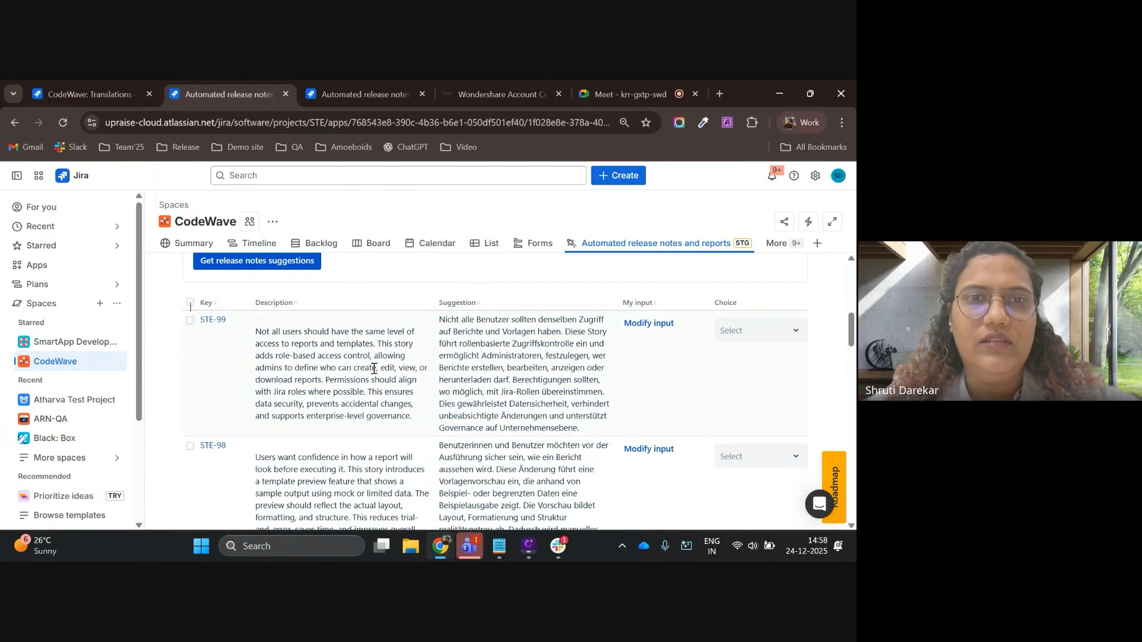
Compare STE-99's original description with its suggested German translation
click(257, 331)
drag(276, 335, 416, 427)
click(490, 419)
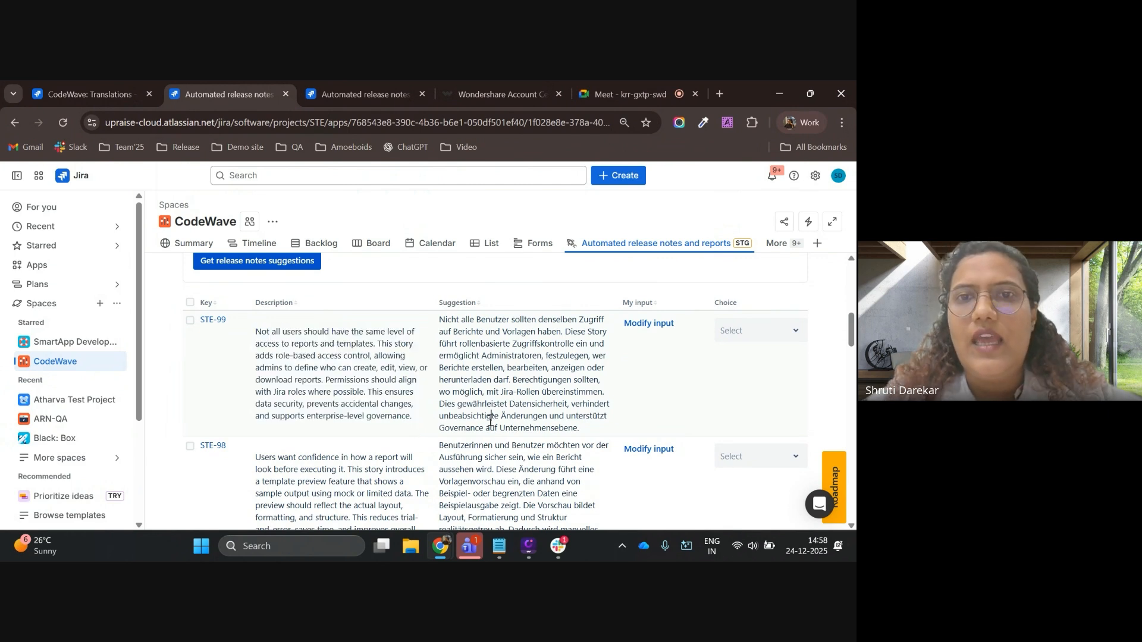
drag(440, 321, 585, 433)
scroll(585, 431, up, 1)
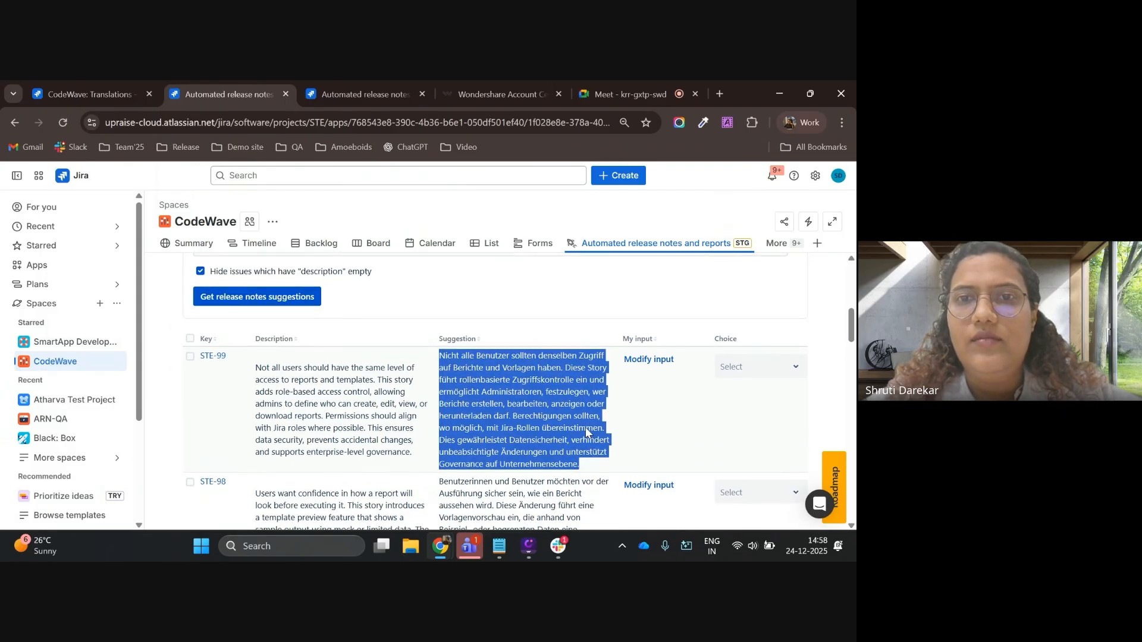
click(522, 393)
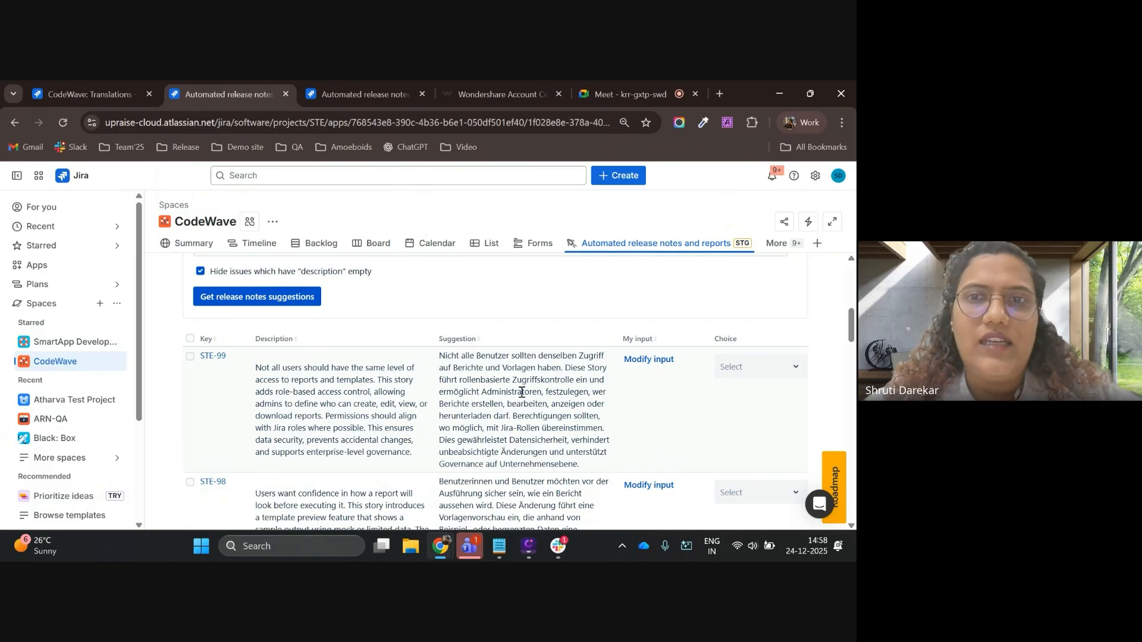
Insert trial characters at the start of STE-99's own input text, remove them again, and save and close the entry
click(649, 360)
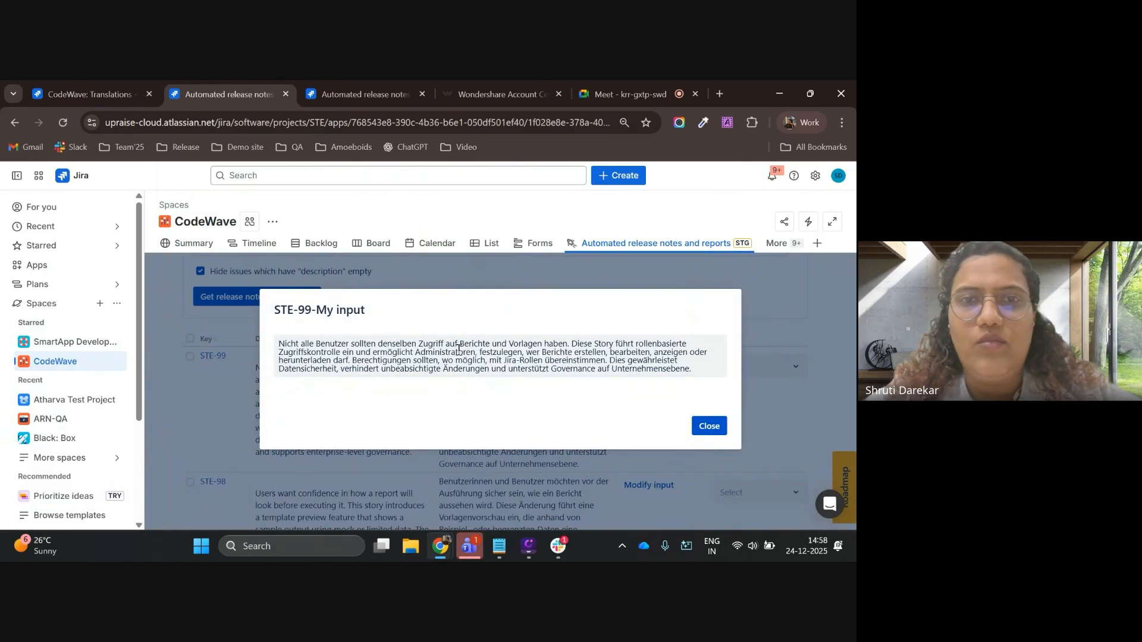
click(282, 343)
text(n)
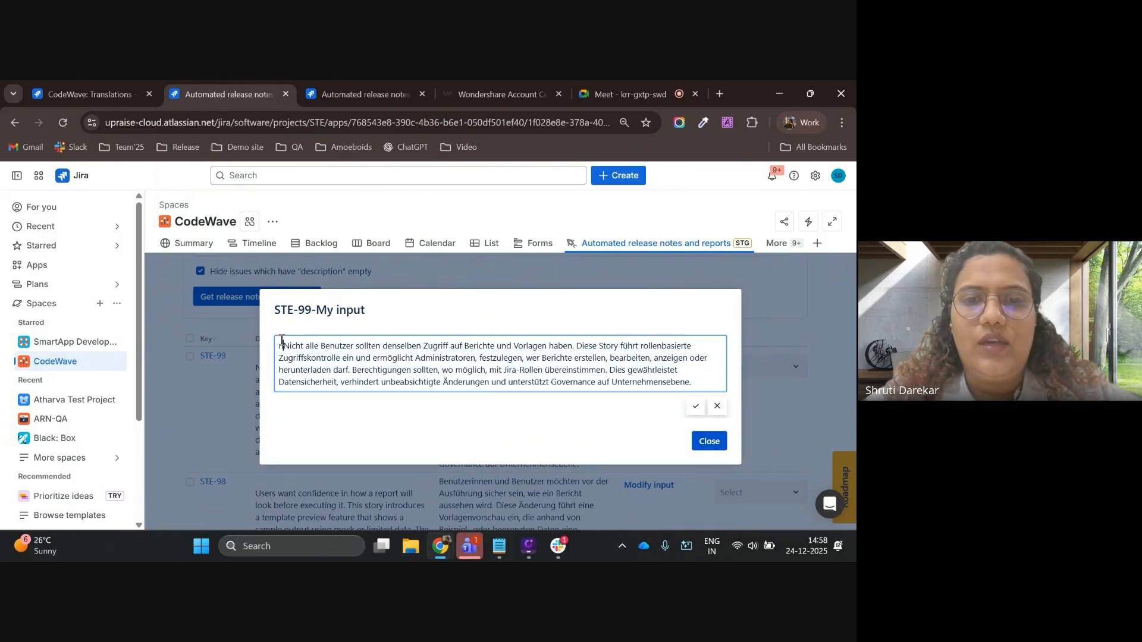
text(sjsj)
key(BackSpace)
key(BackSpace)
key(BackSpace)
key(BackSpace)
key(BackSpace)
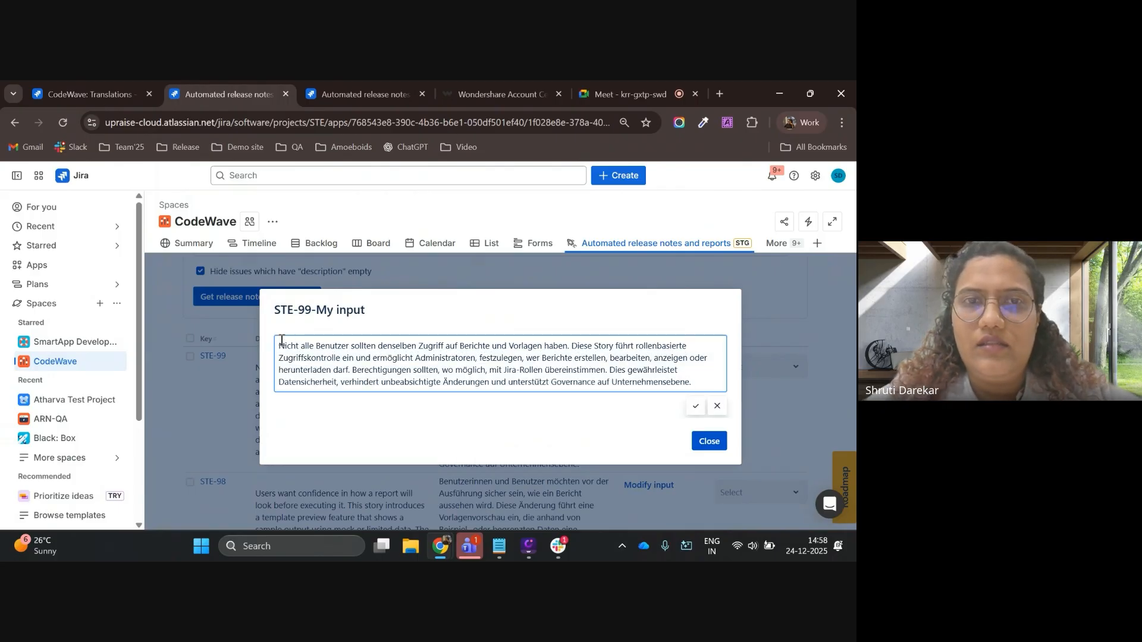
click(696, 407)
click(705, 434)
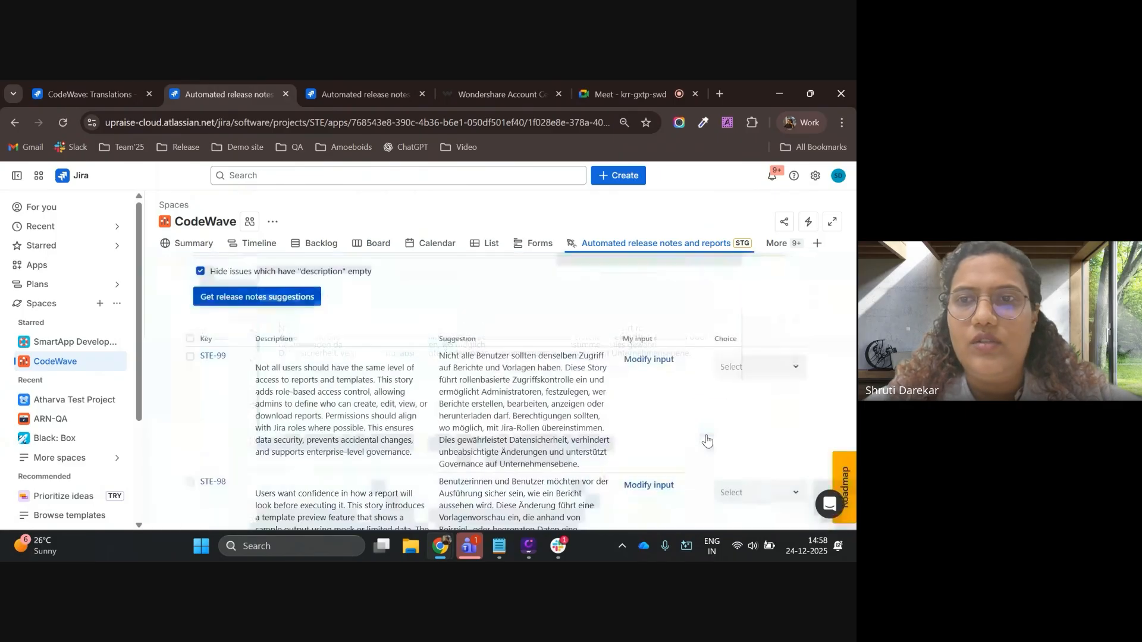
View the available choices for STE-99 and inspect its own input text
click(738, 372)
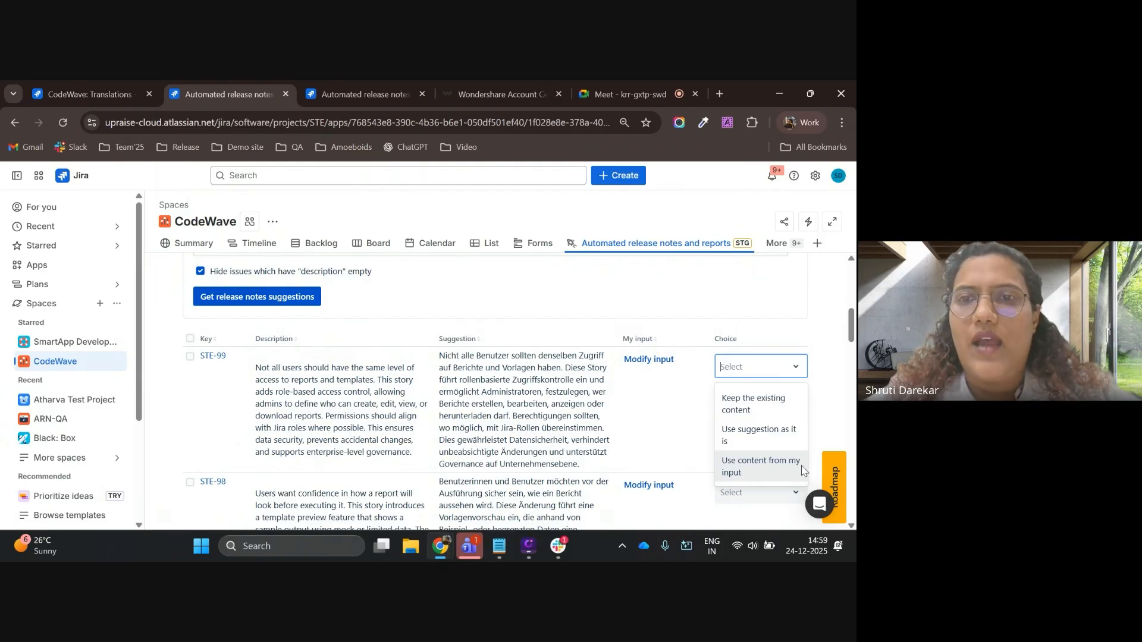
click(635, 360)
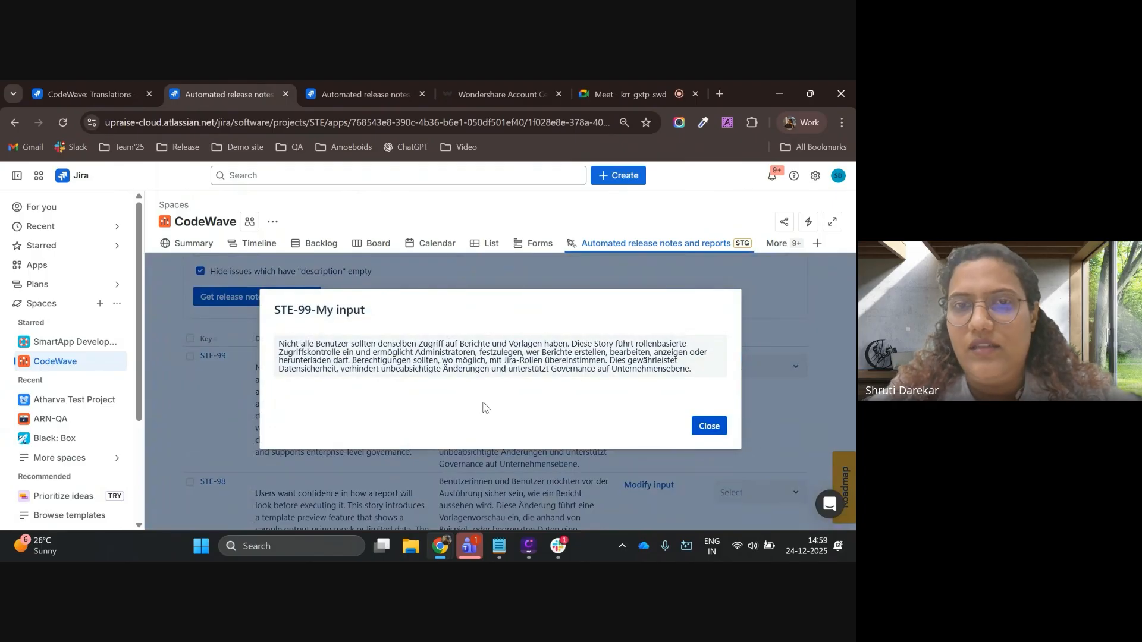
click(711, 427)
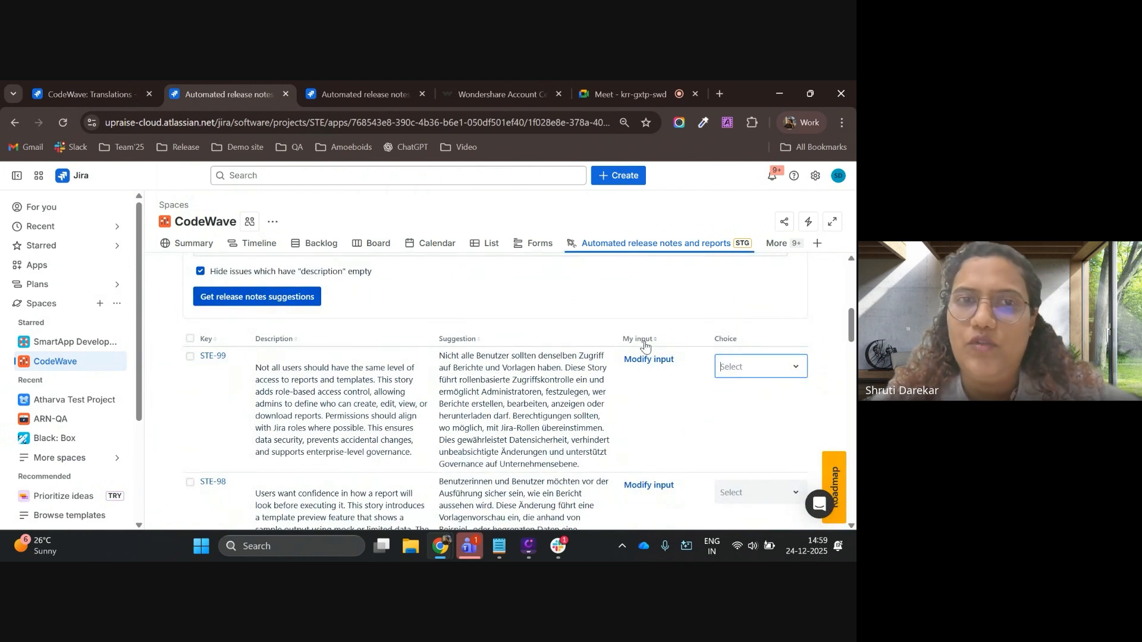
Select all listed issues and update their choice to "Use suggestion as it is"
click(189, 342)
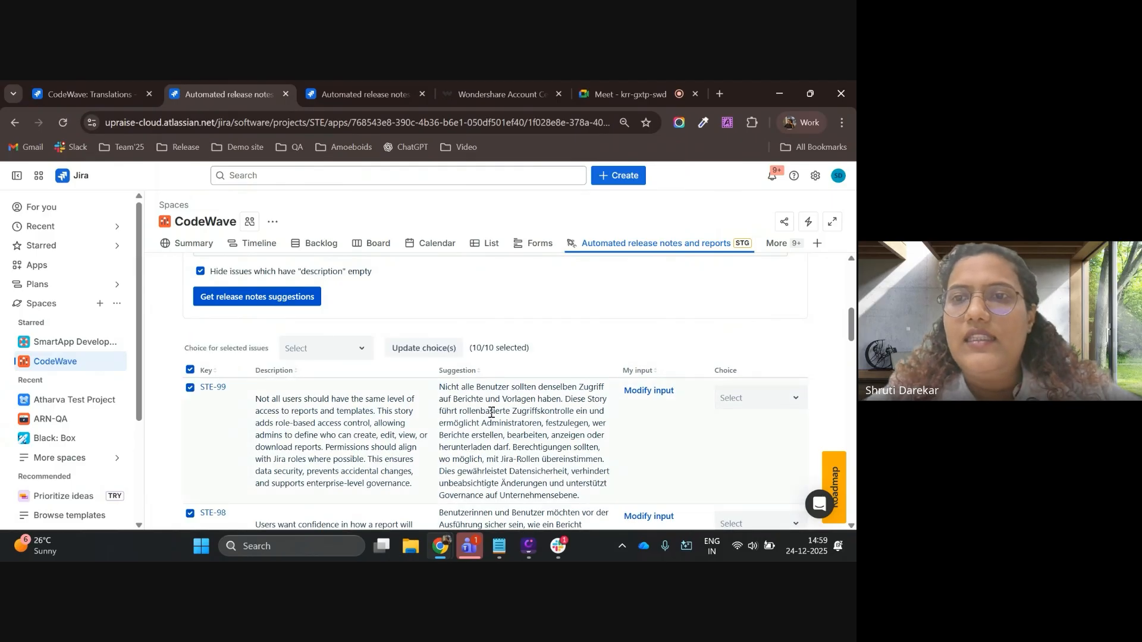
scroll(491, 412, down, 1)
scroll(491, 412, down, 1)
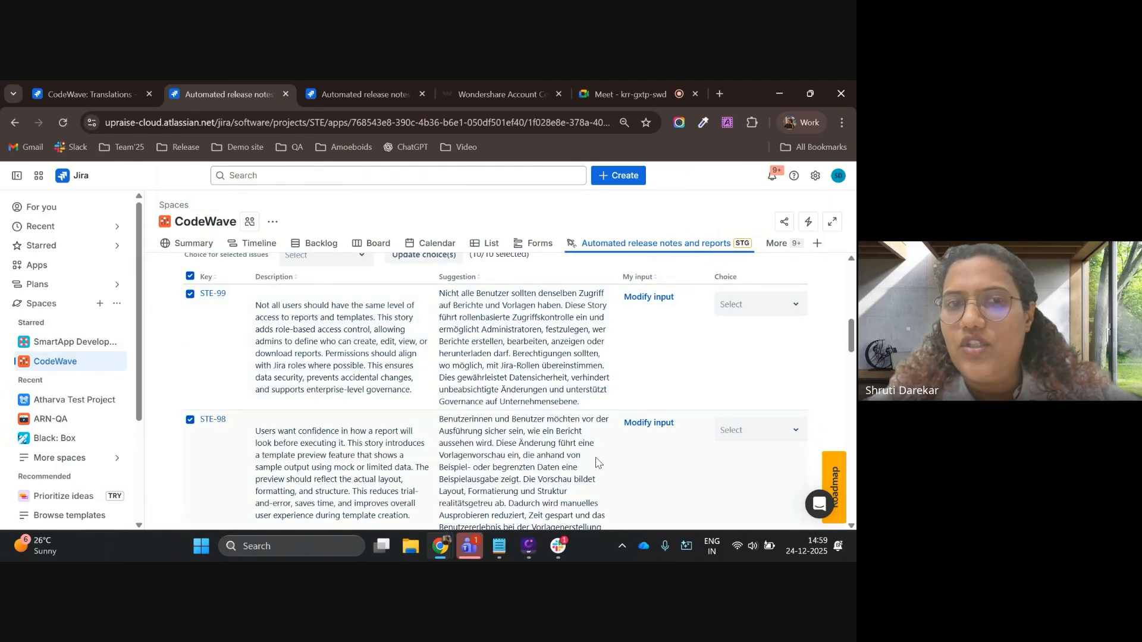
scroll(475, 402, up, 1)
scroll(475, 402, up, 1)
click(321, 314)
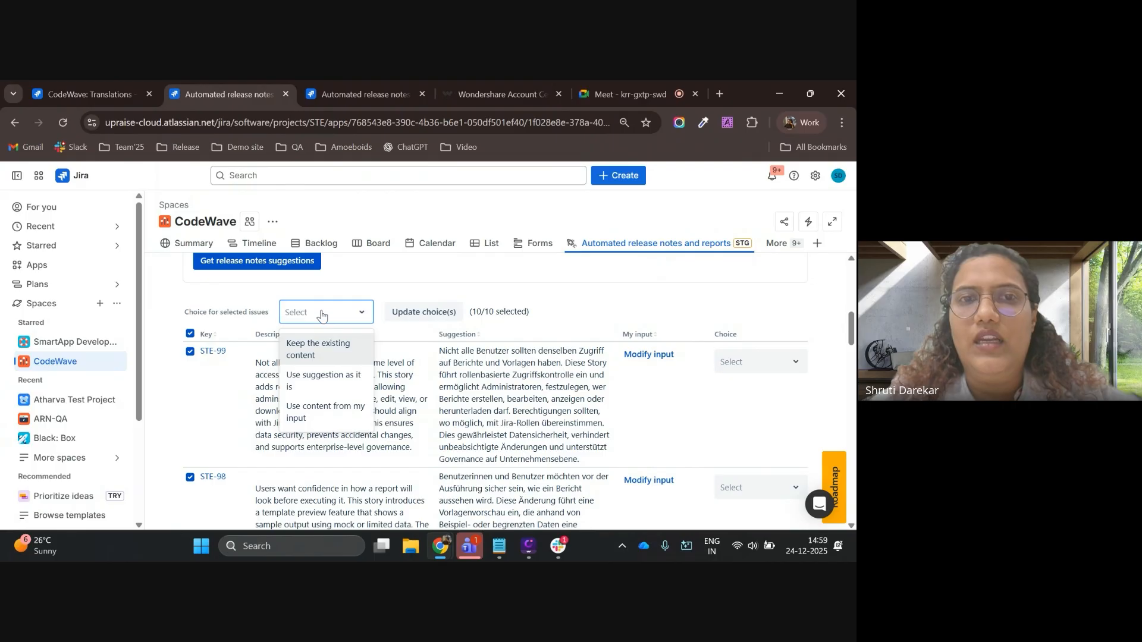
click(309, 387)
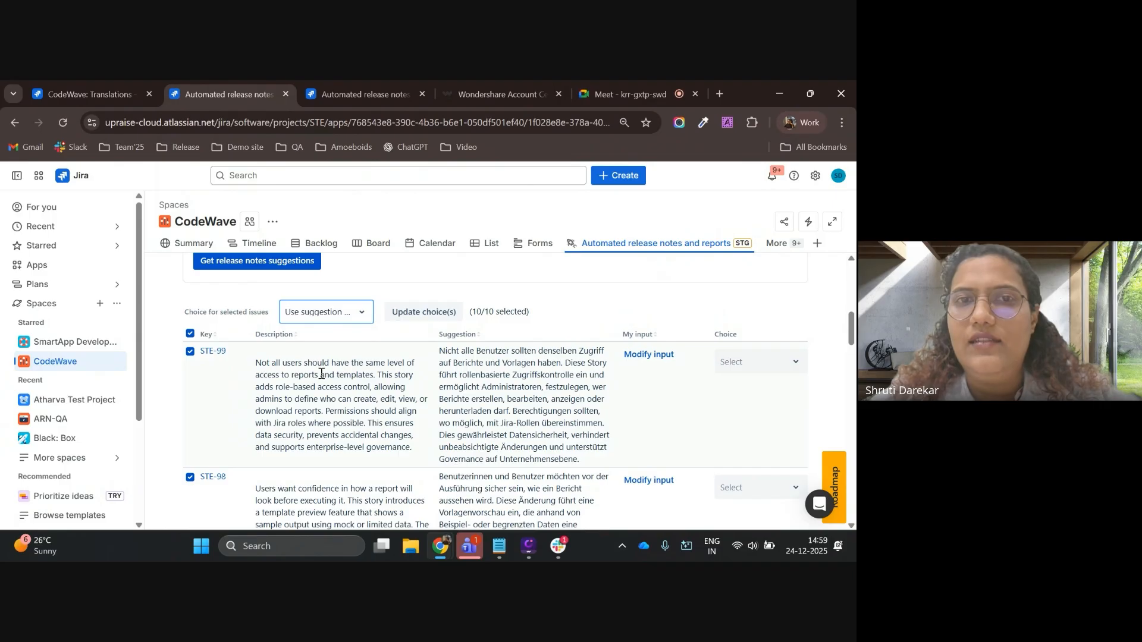
click(410, 316)
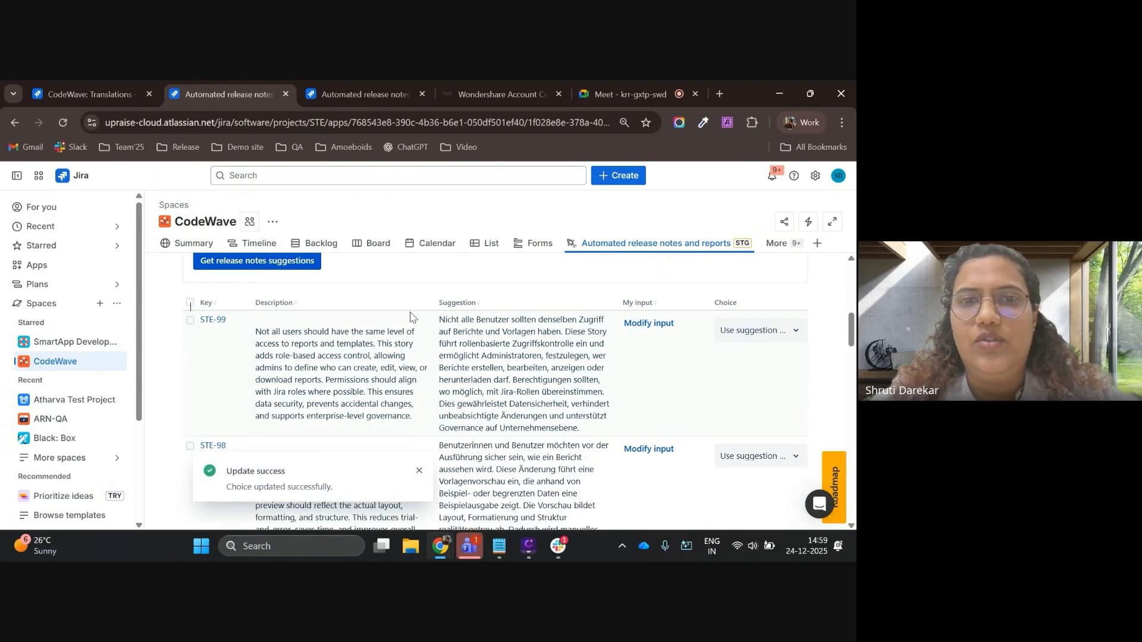
click(419, 470)
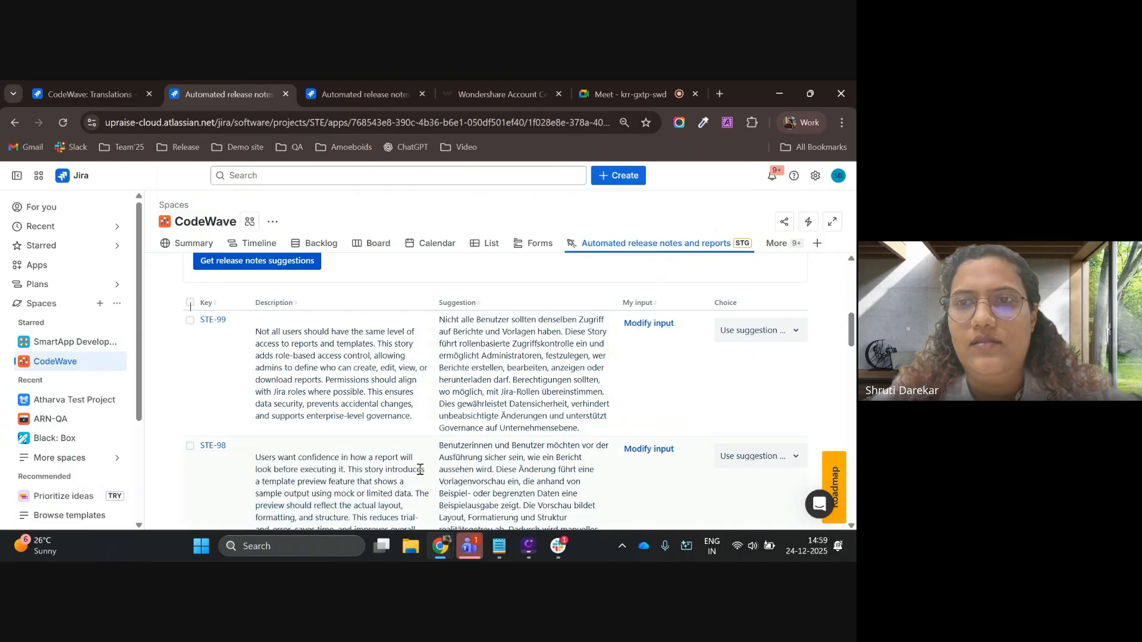
Turn on sending mail for this update and update the Jira issues with the chosen German suggestions
scroll(497, 466, down, 10)
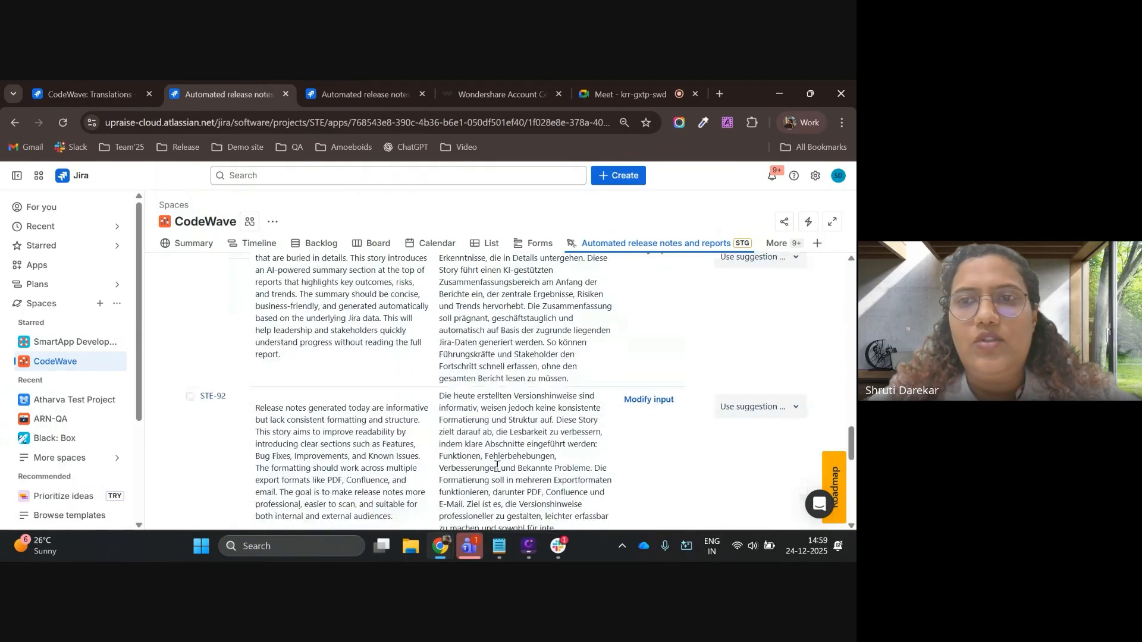
scroll(497, 466, down, 5)
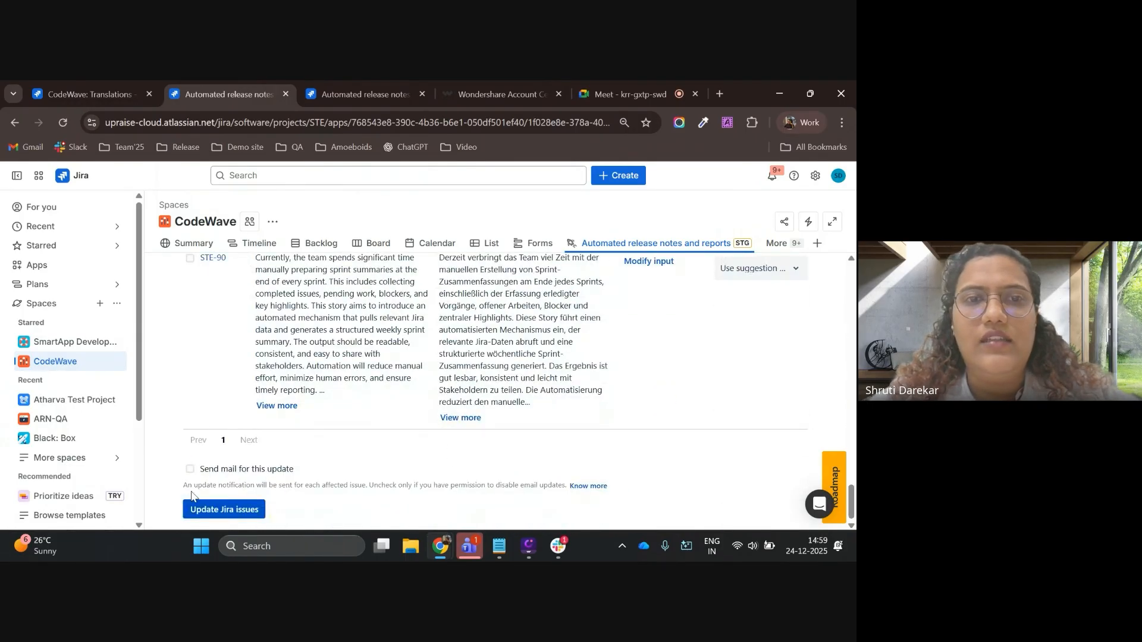
click(191, 469)
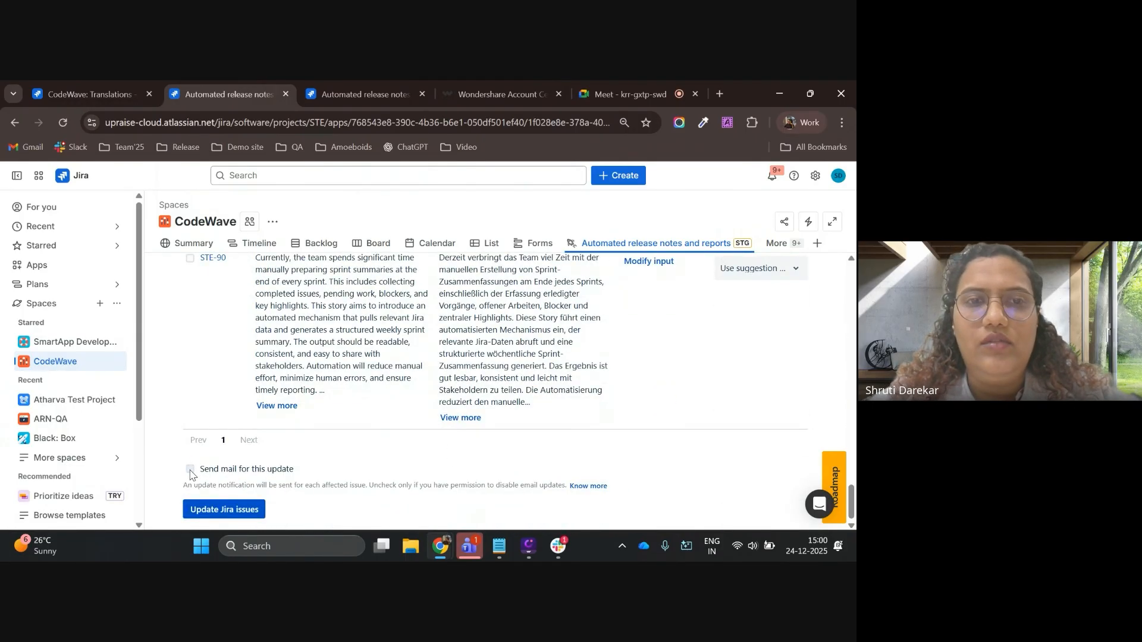
click(209, 505)
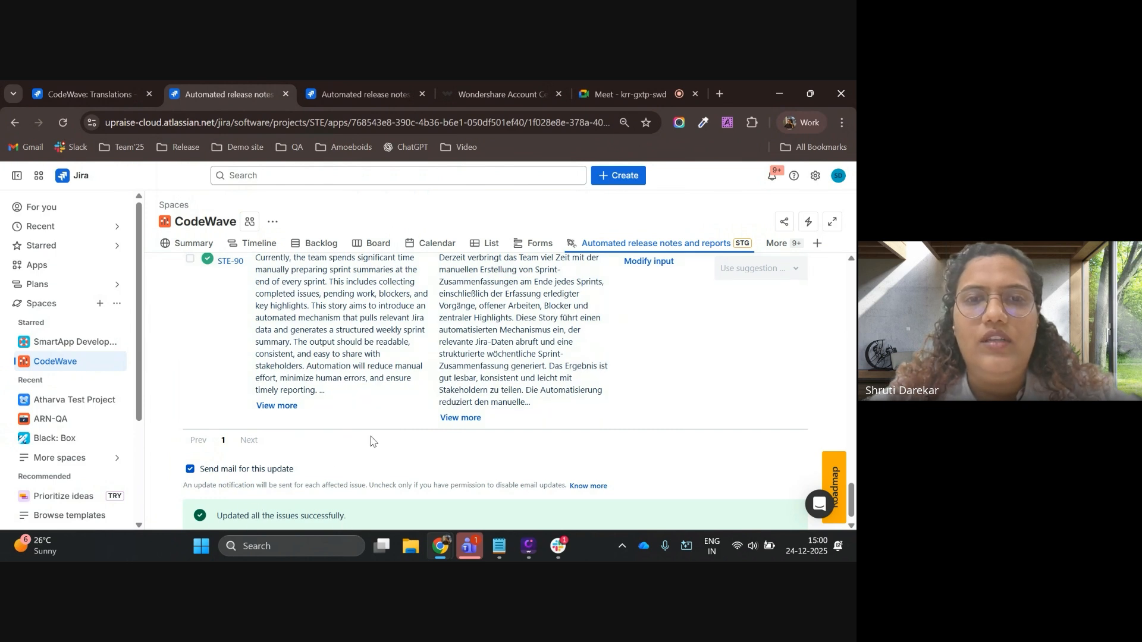
scroll(344, 518, up, 2)
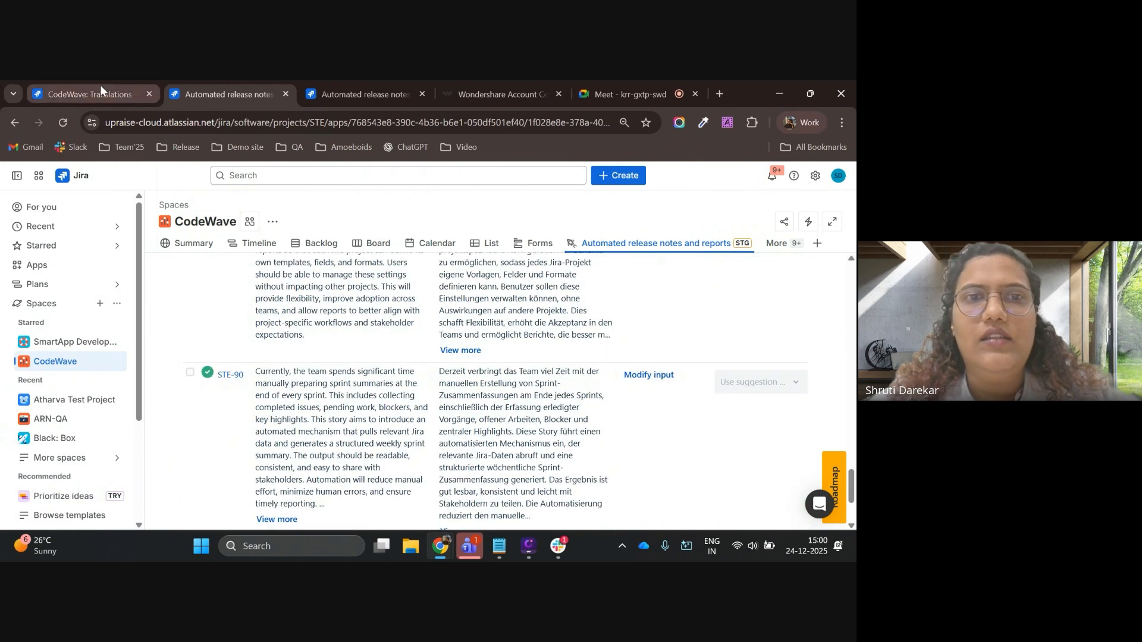
Reopen STE-90 from the Translations release's work items and examine its Description German text
click(100, 87)
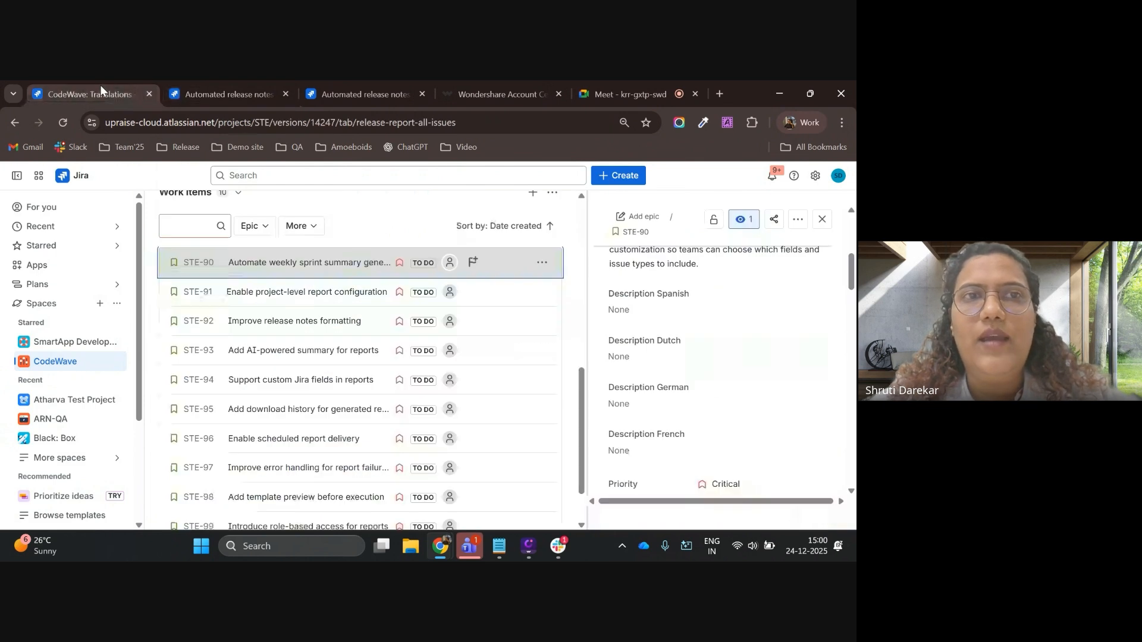
click(360, 261)
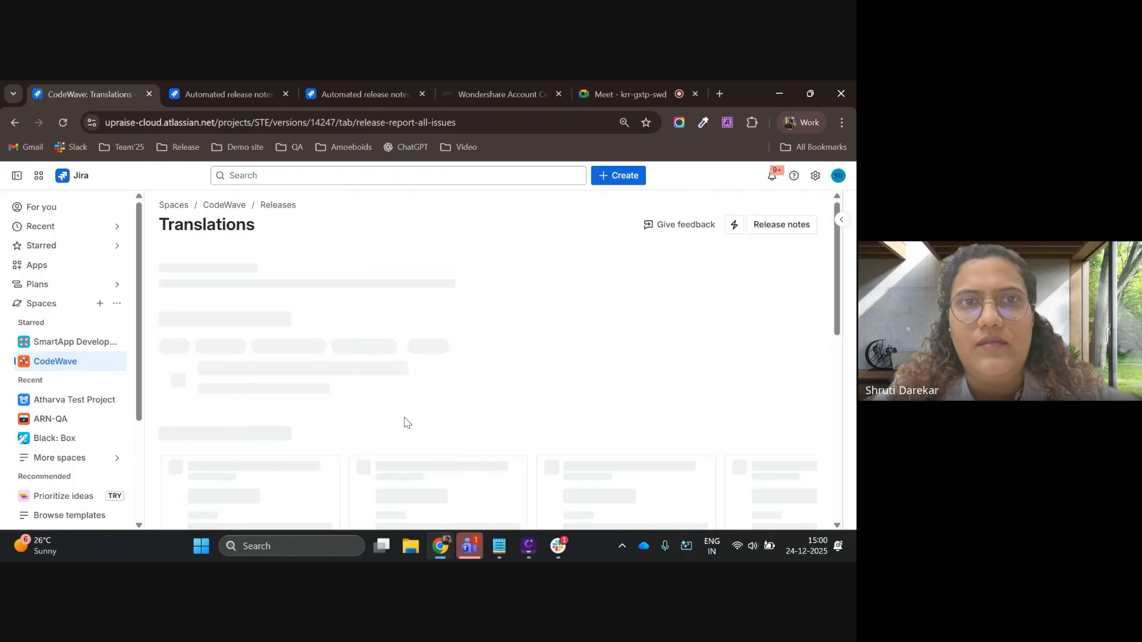
scroll(404, 422, down, 7)
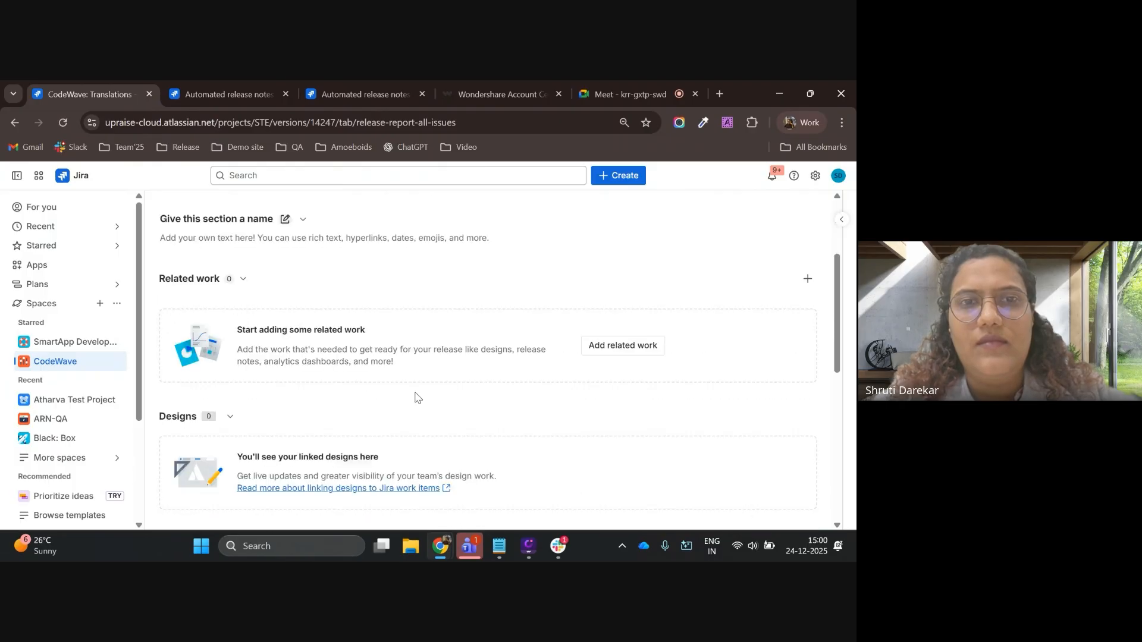
scroll(447, 370, down, 1)
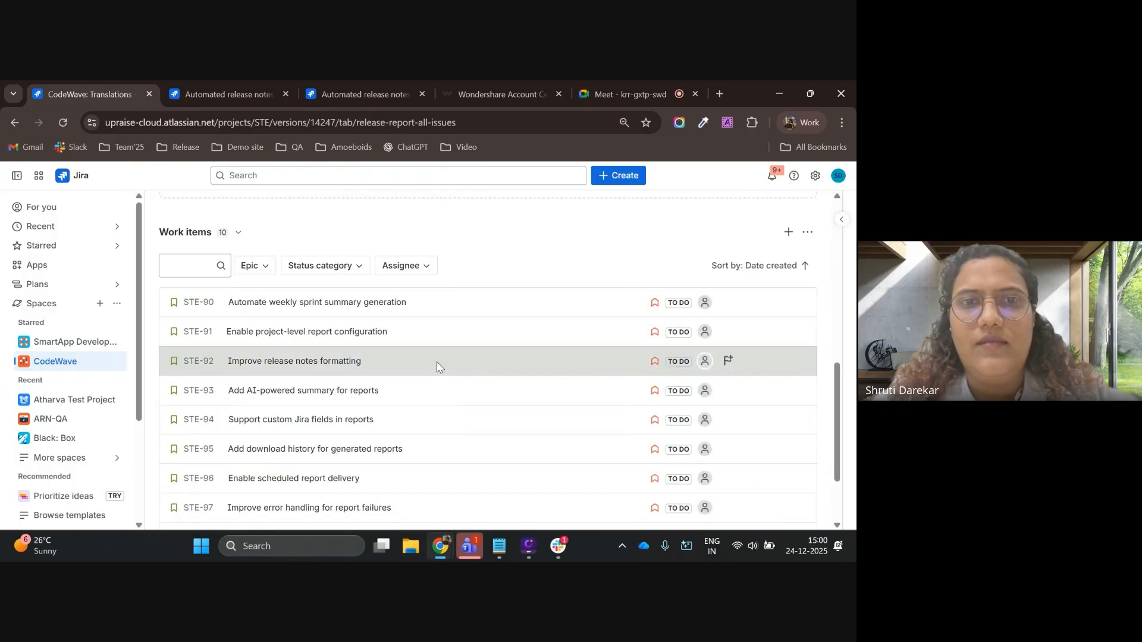
click(322, 304)
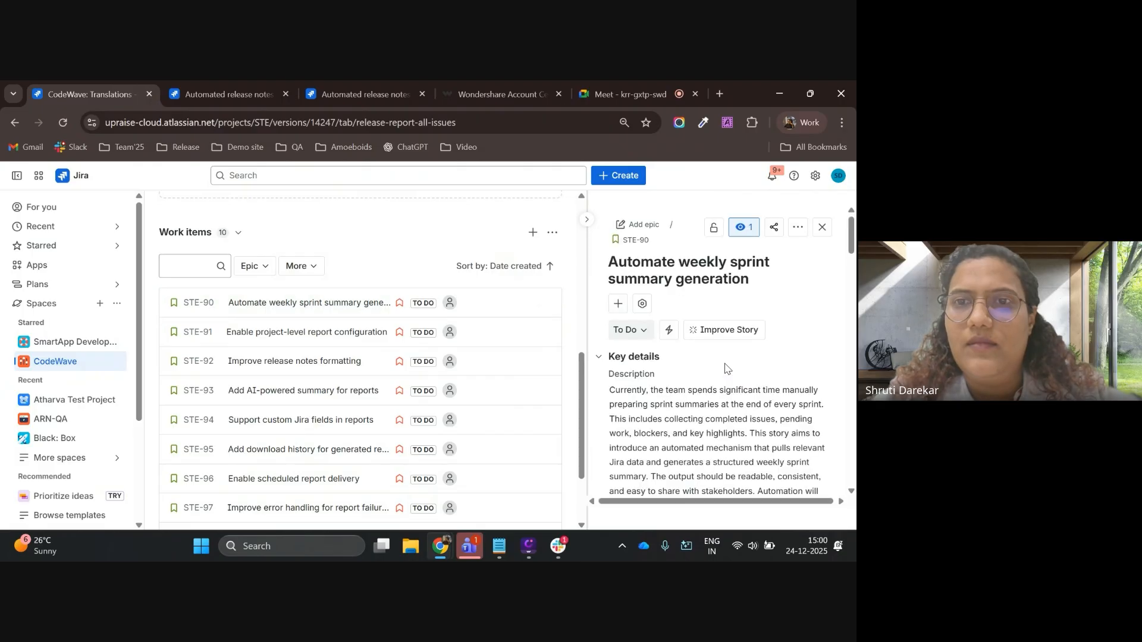
scroll(727, 397, down, 10)
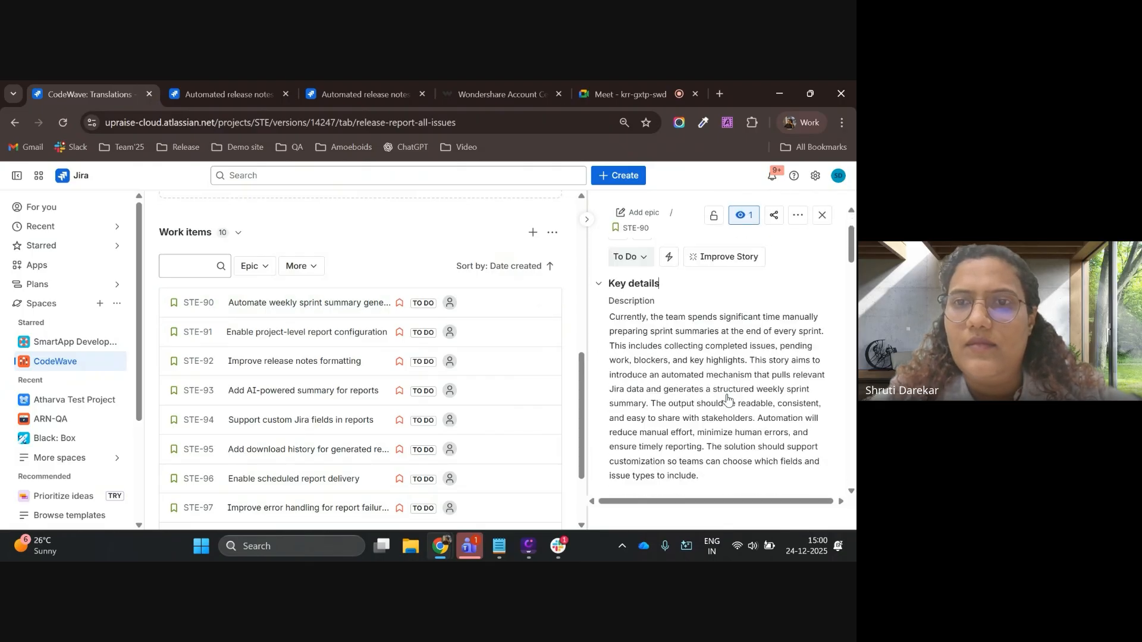
key(ctrl+a)
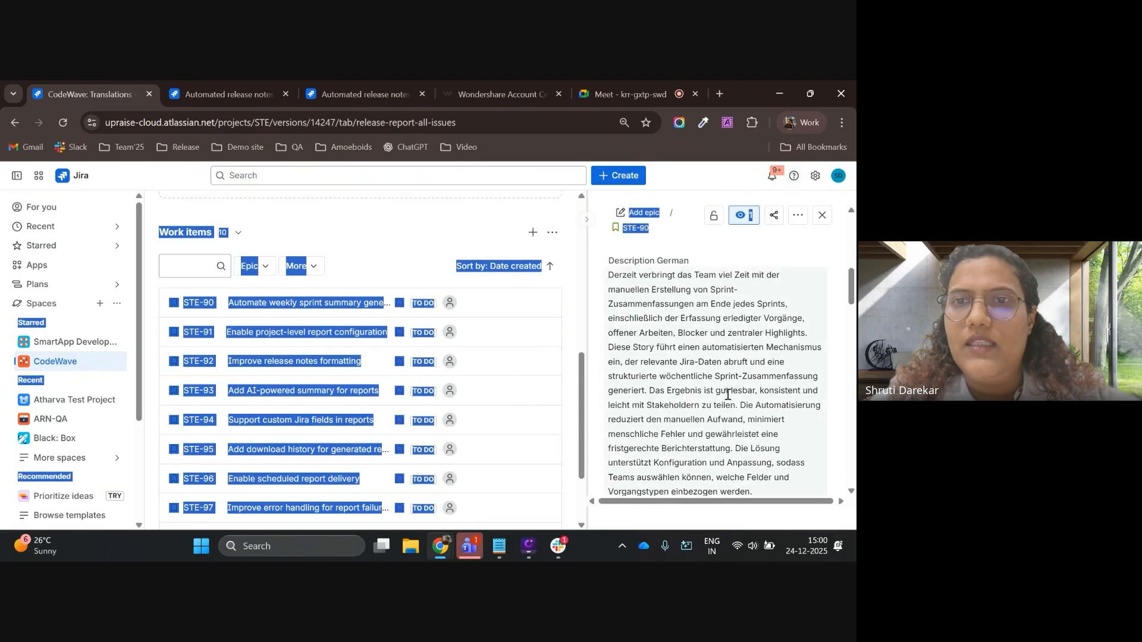
click(728, 397)
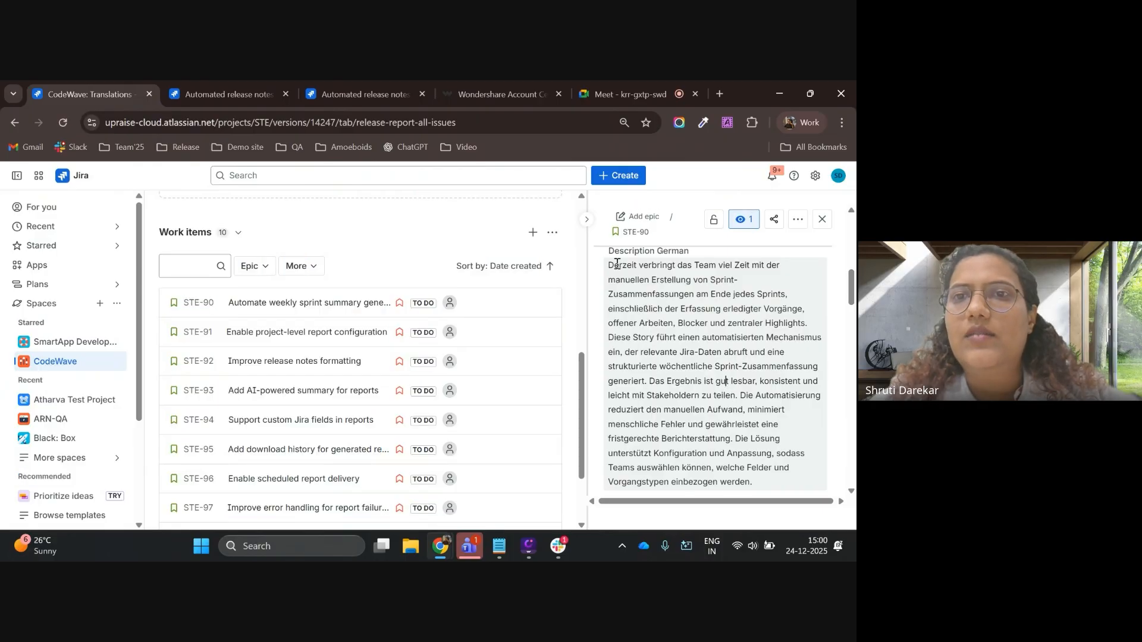
drag(608, 262, 768, 330)
scroll(767, 330, up, 4)
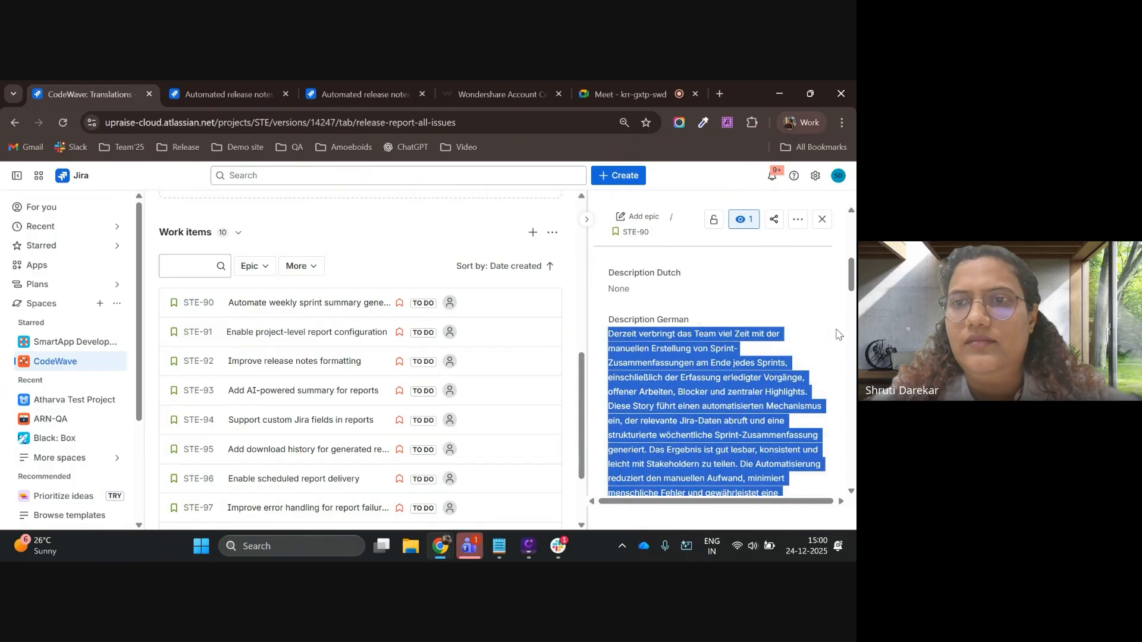
click(837, 333)
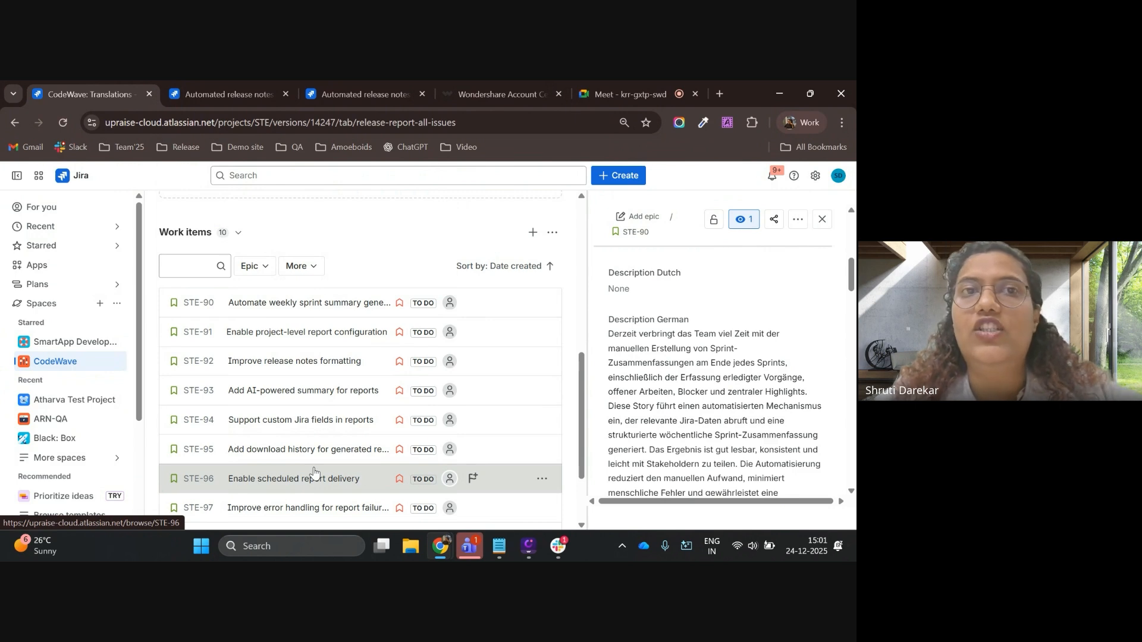
Return to the AI generator, switch its instructions to the default prompt with the Rephrase action, and view the tone options
click(214, 92)
scroll(311, 392, up, 20)
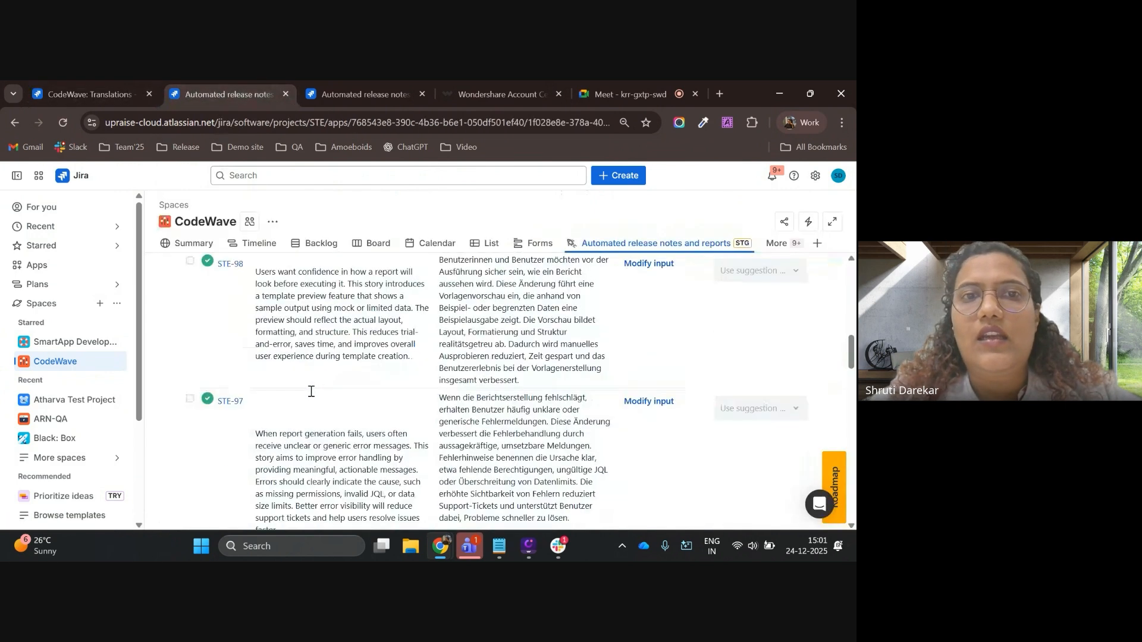
scroll(311, 391, down, 3)
scroll(308, 388, up, 1)
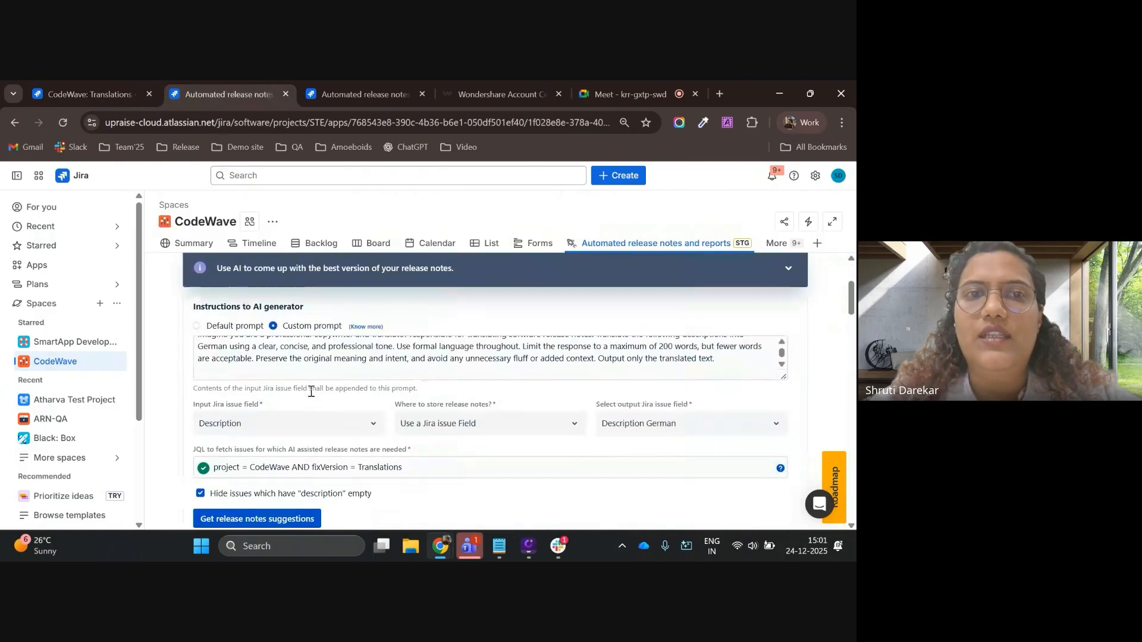
click(197, 326)
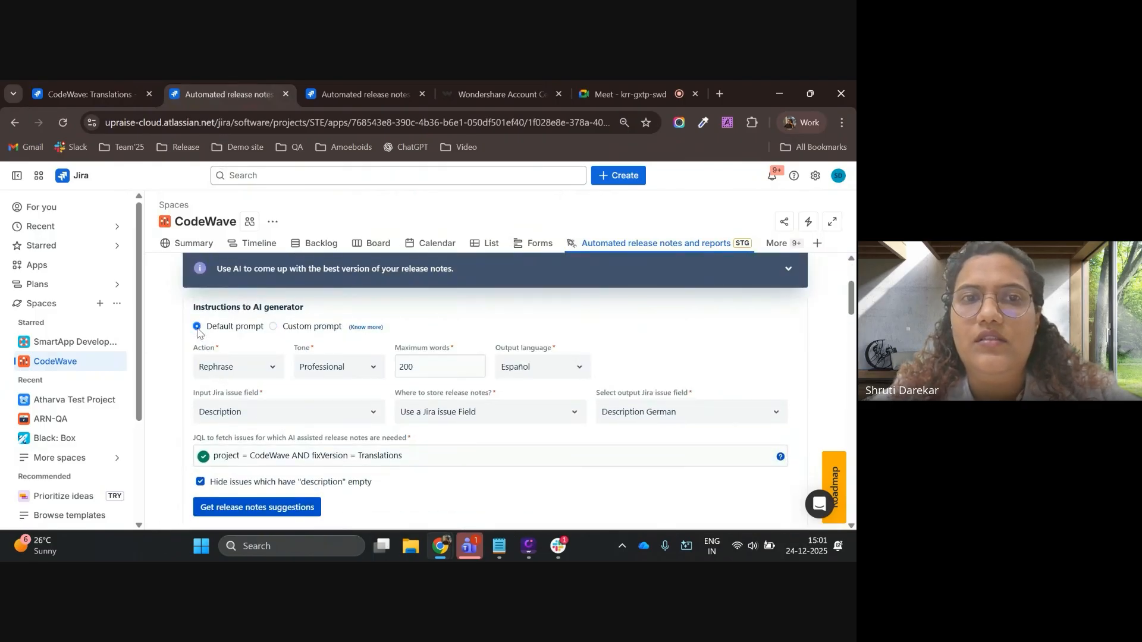
click(253, 367)
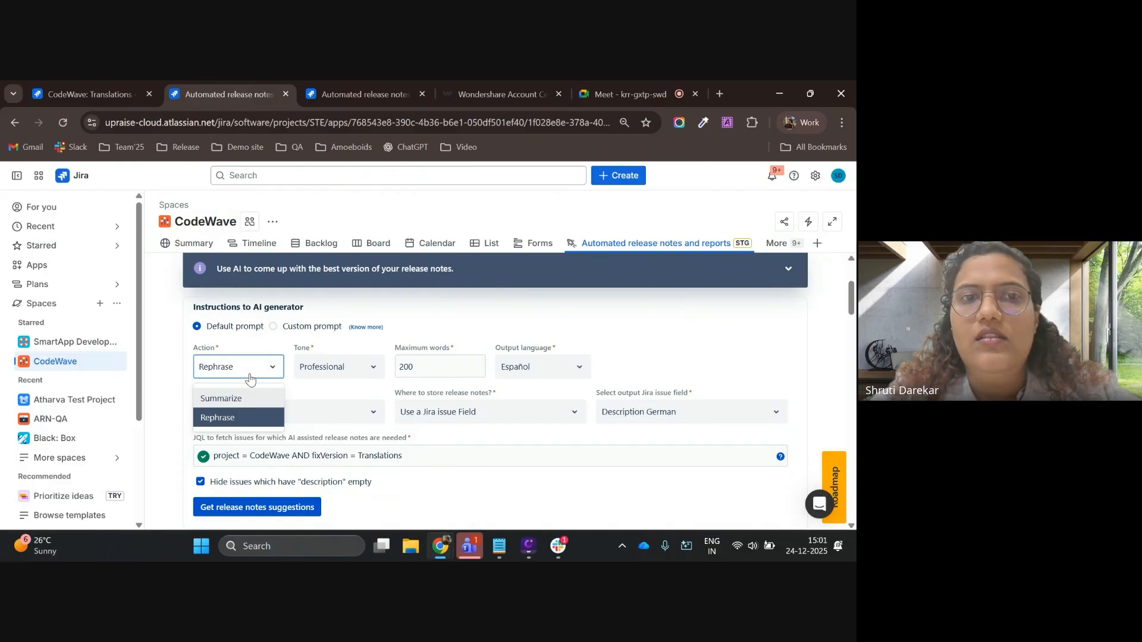
click(253, 419)
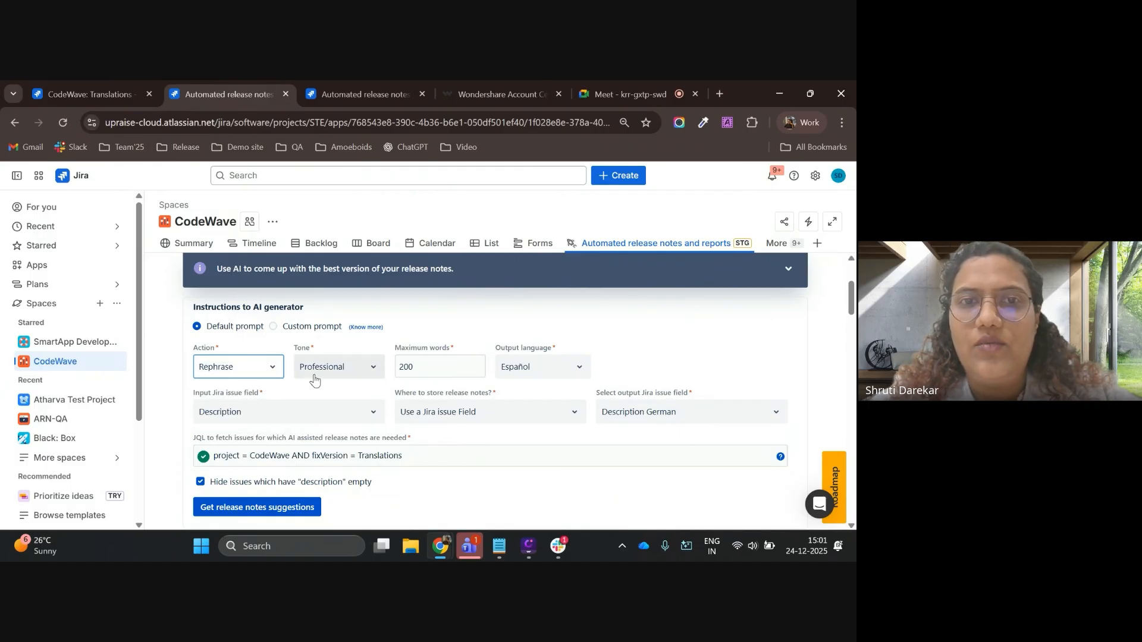
click(314, 376)
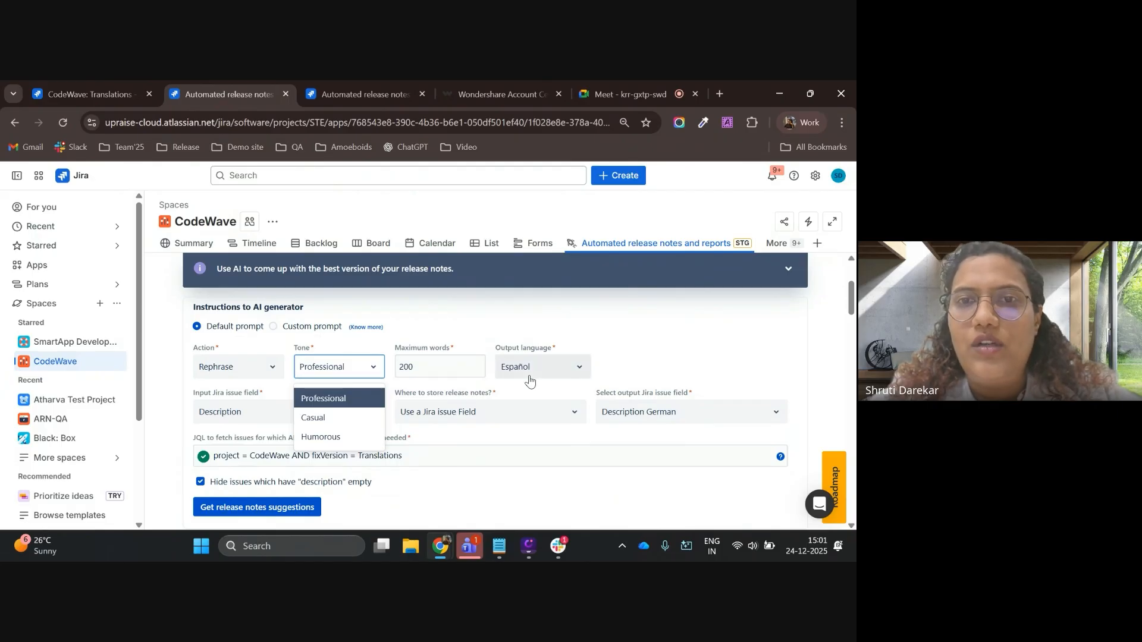
click(605, 360)
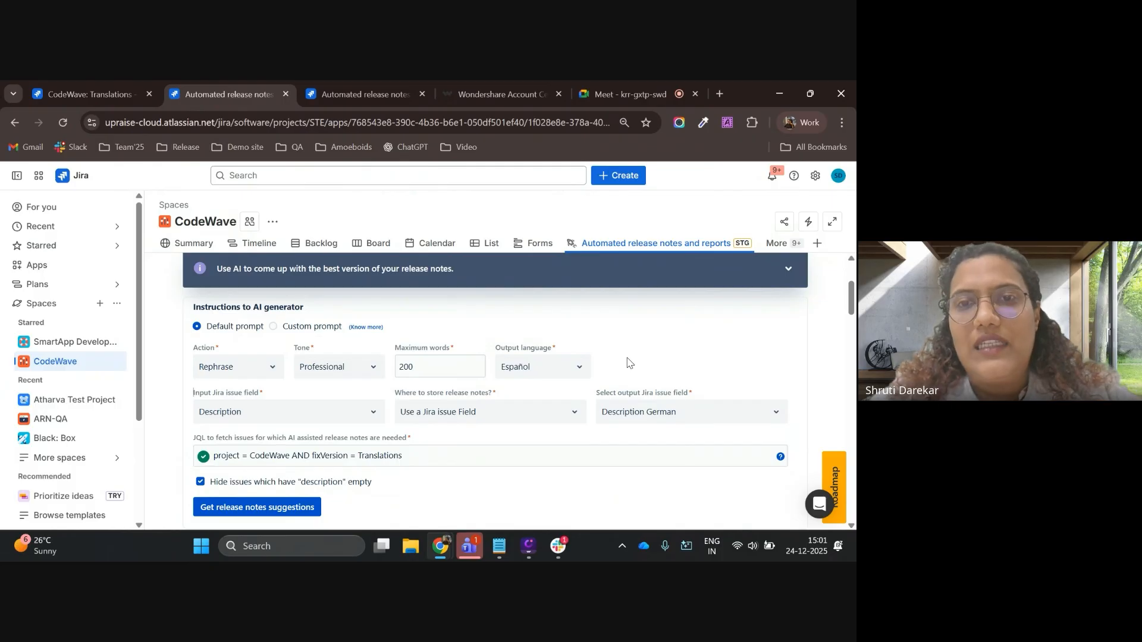
Set the output Jira issue field to Description Spanish and generate release notes suggestions for the Translations issues
click(678, 419)
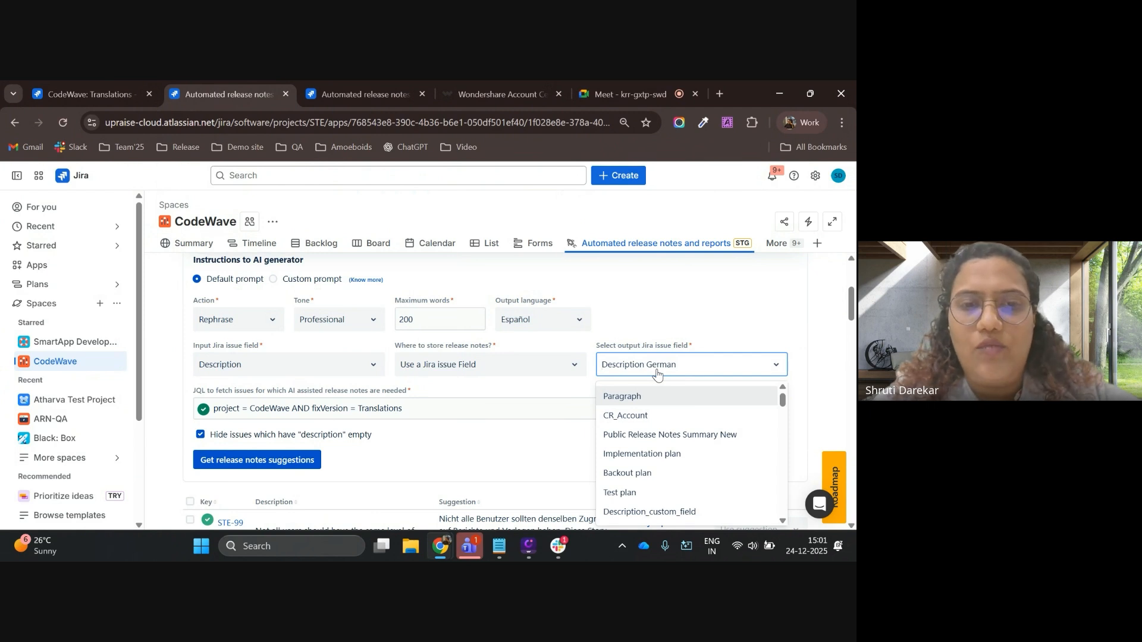
text(spani)
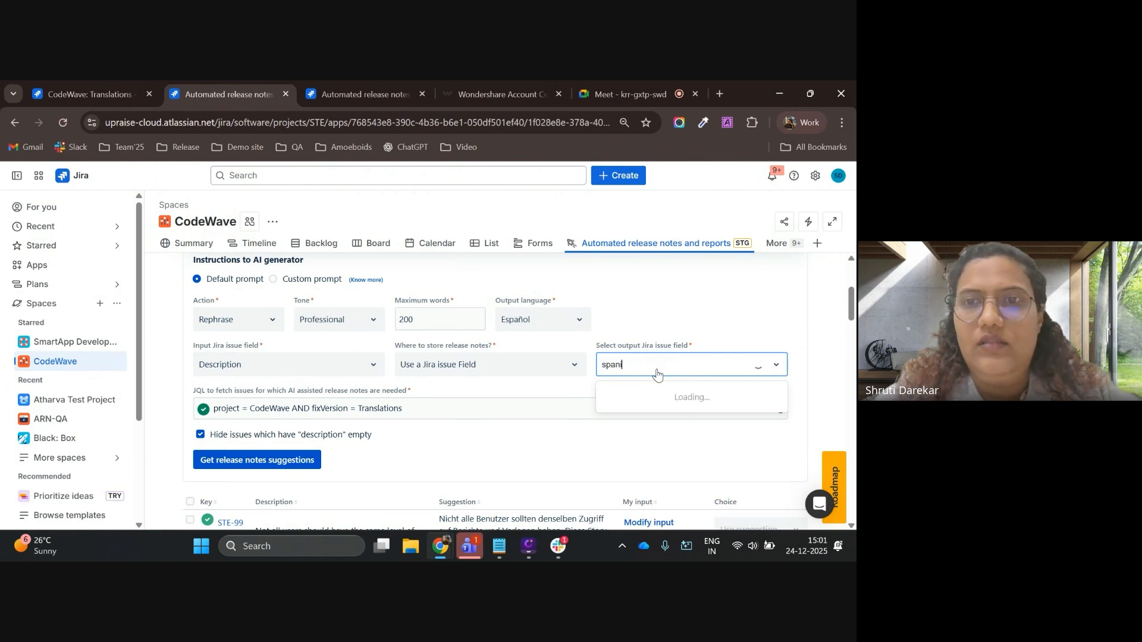
click(623, 397)
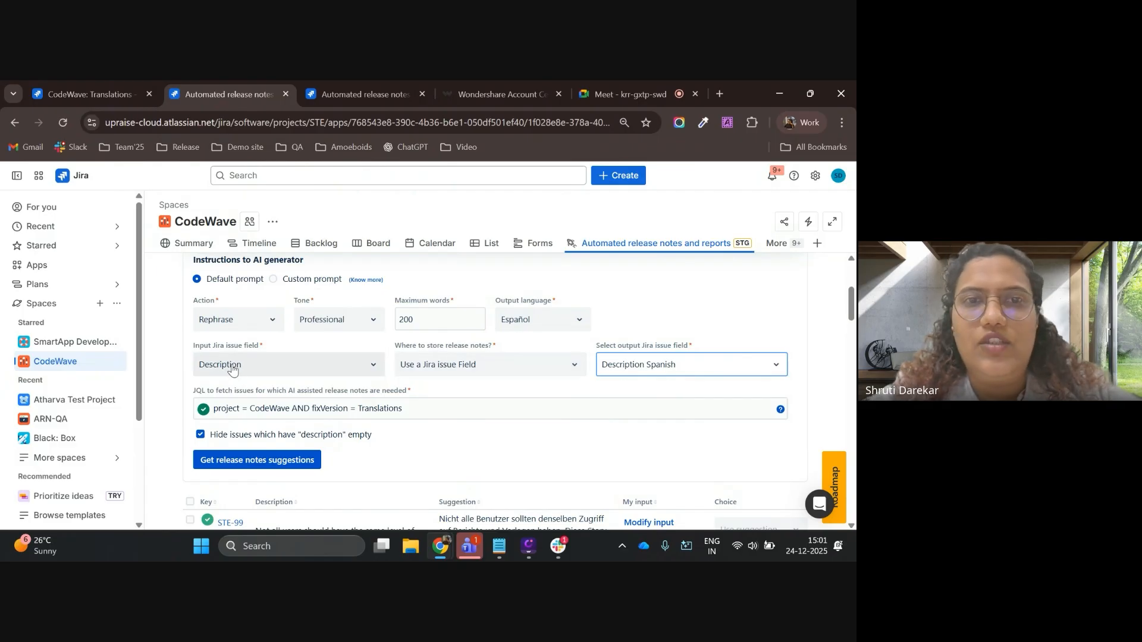
click(269, 460)
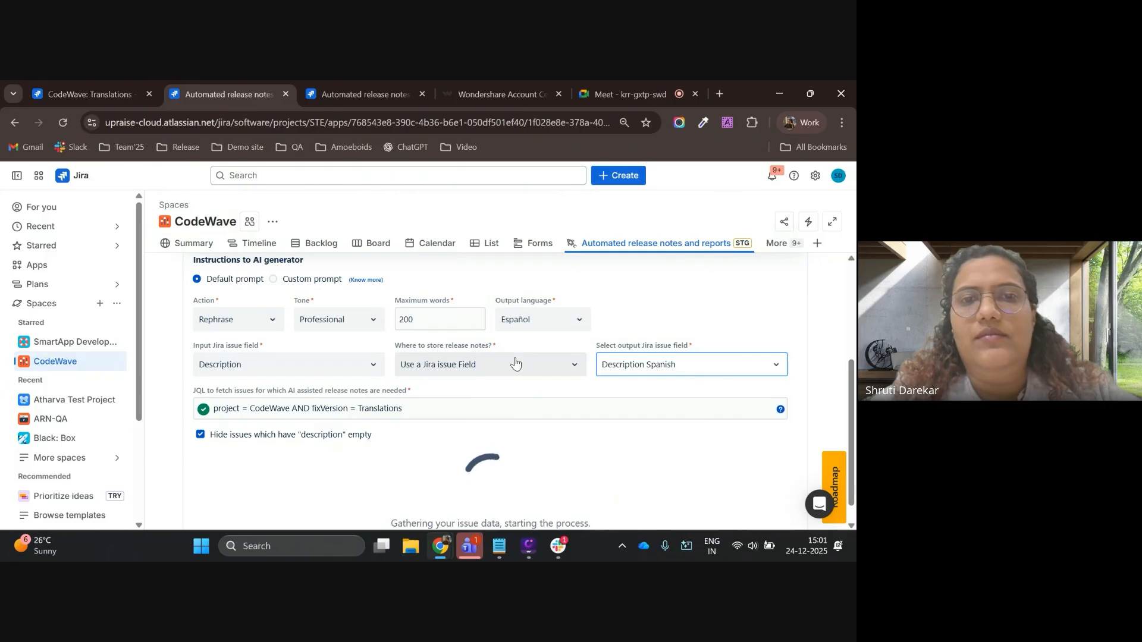
scroll(512, 361, down, 1)
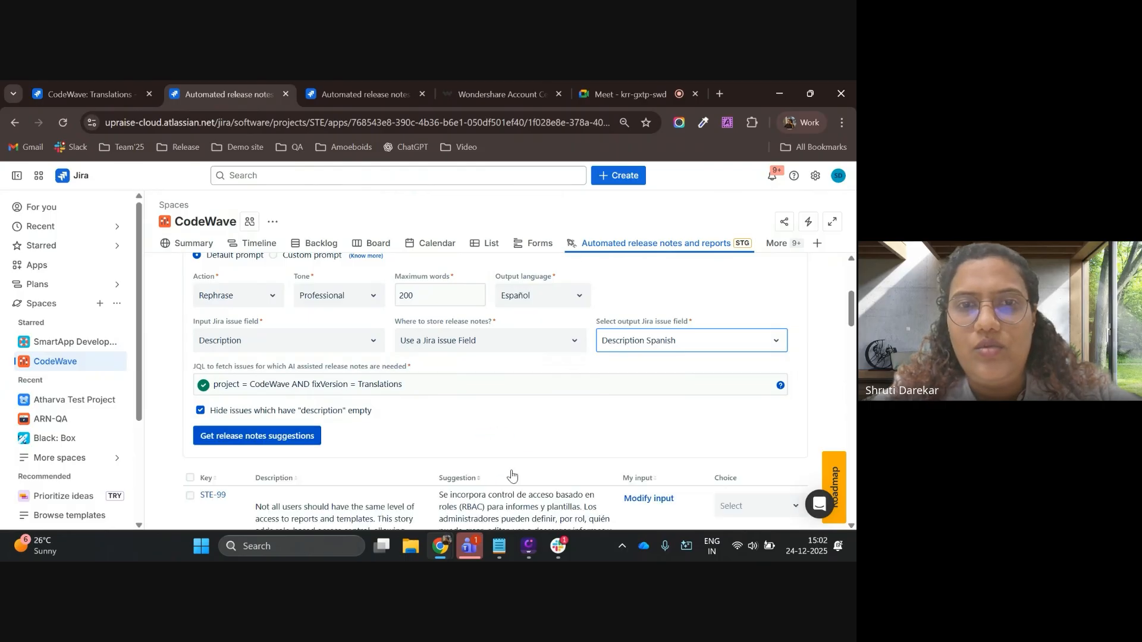
scroll(511, 474, down, 3)
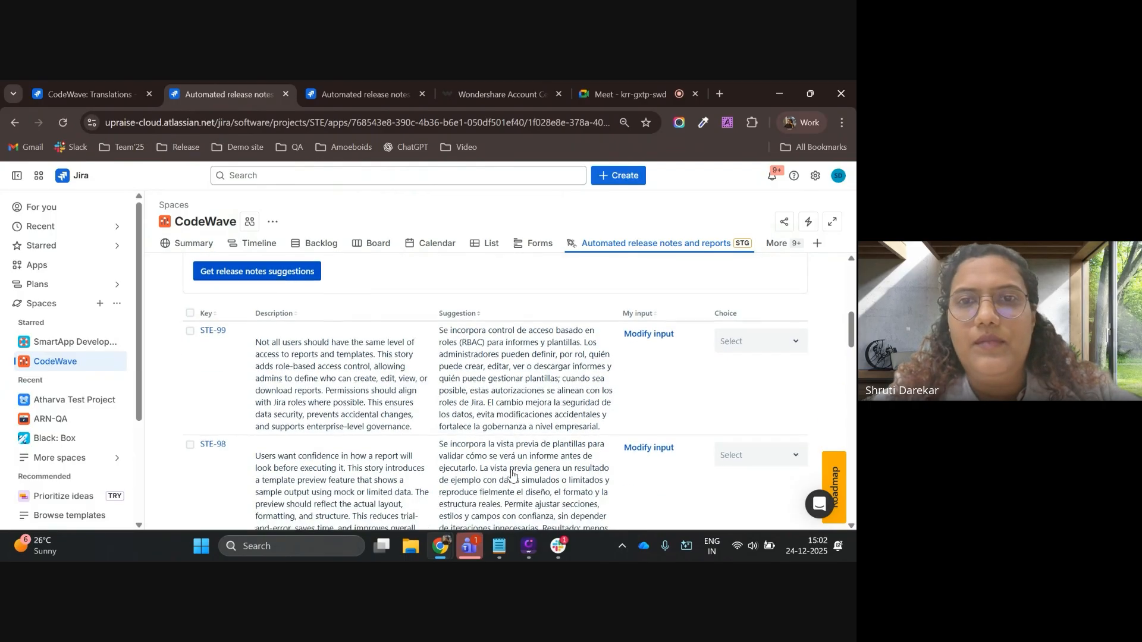
scroll(511, 474, up, 1)
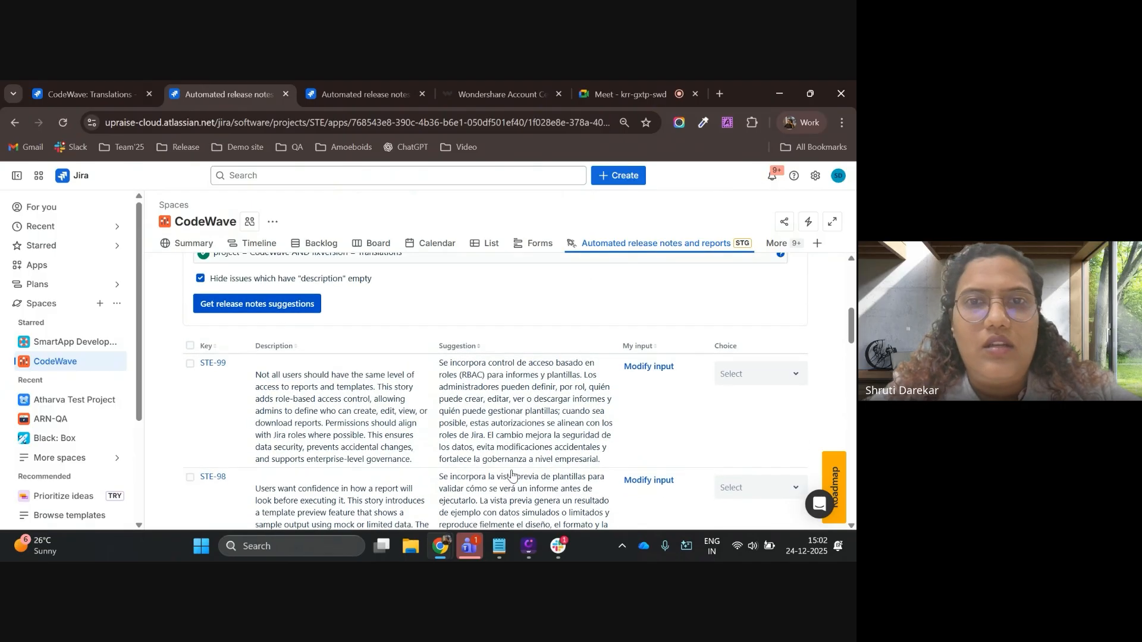
Review the Spanish suggestions and set the choice for all the Translations issues to Use suggestion as it is
scroll(512, 474, down, 1)
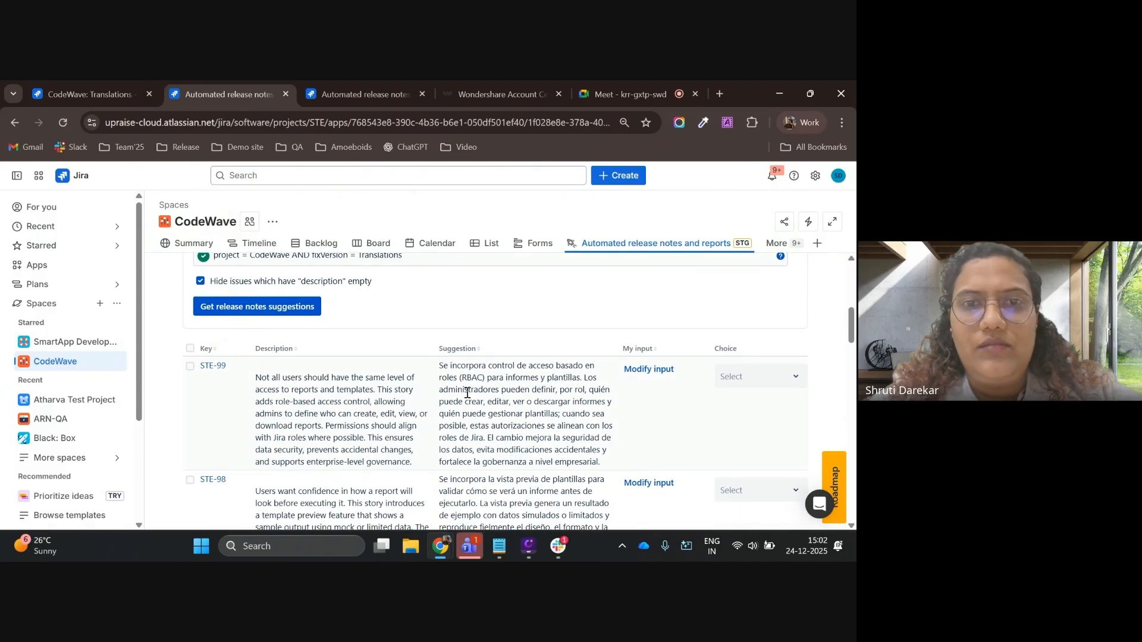
scroll(401, 464, down, 1)
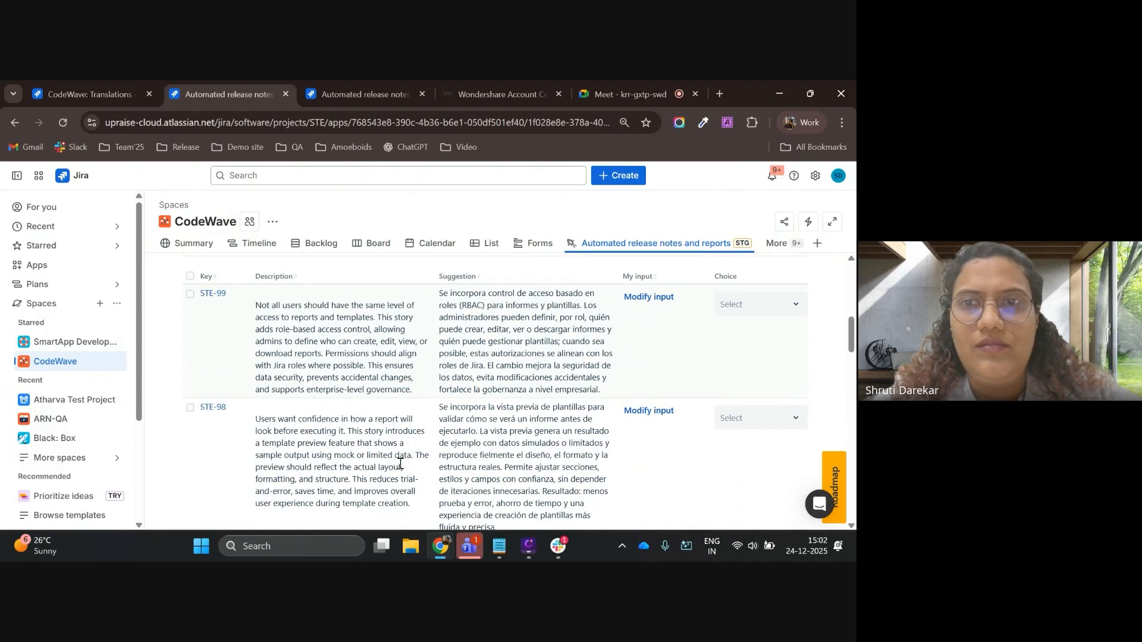
scroll(400, 464, up, 1)
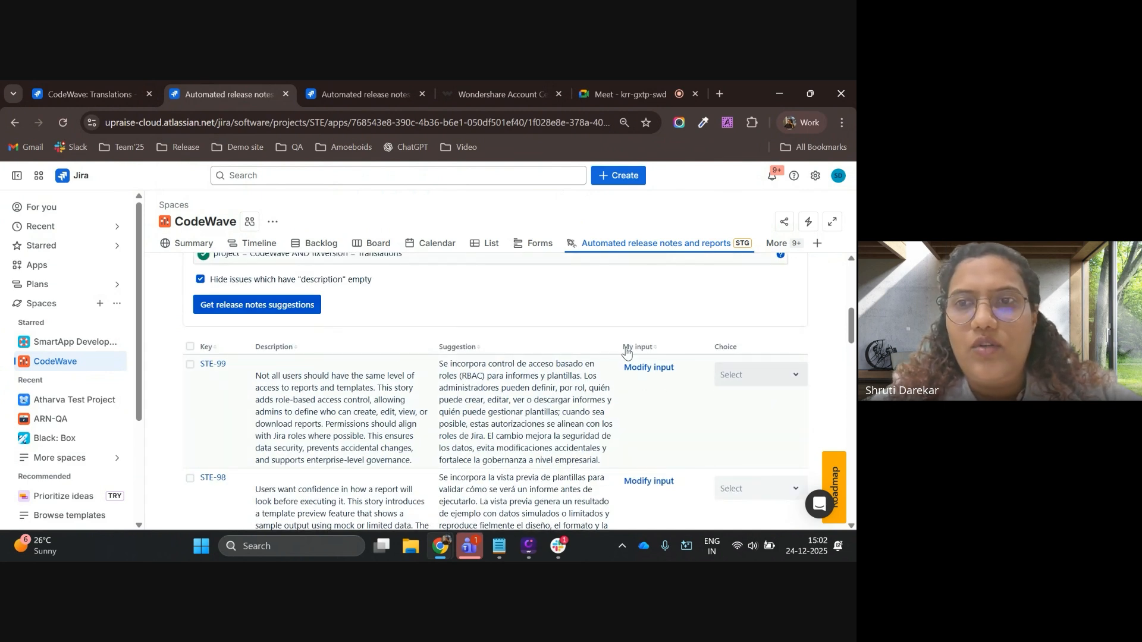
click(190, 348)
click(306, 357)
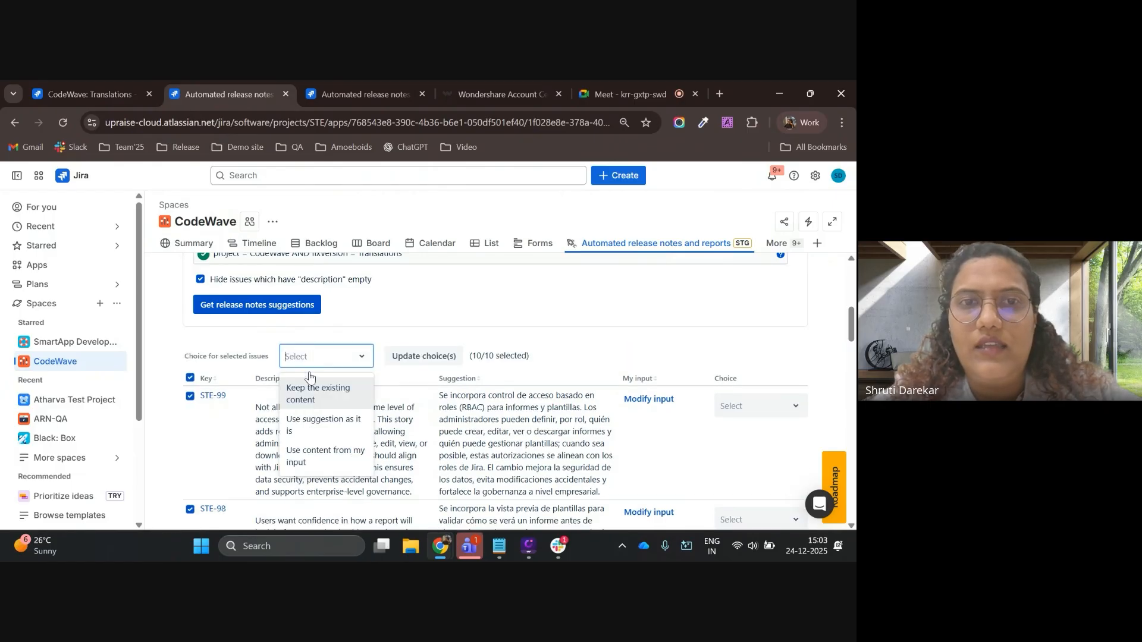
click(314, 421)
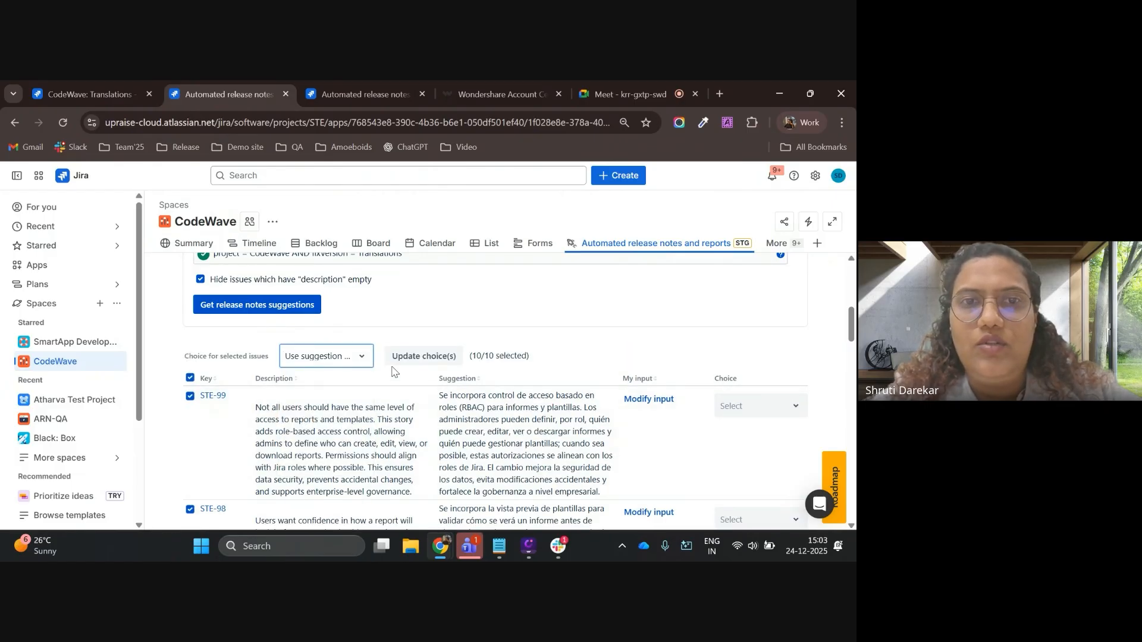
click(416, 356)
Turn on sending mail for this update and update the Jira issues with the chosen Spanish suggestions
scroll(371, 460, down, 10)
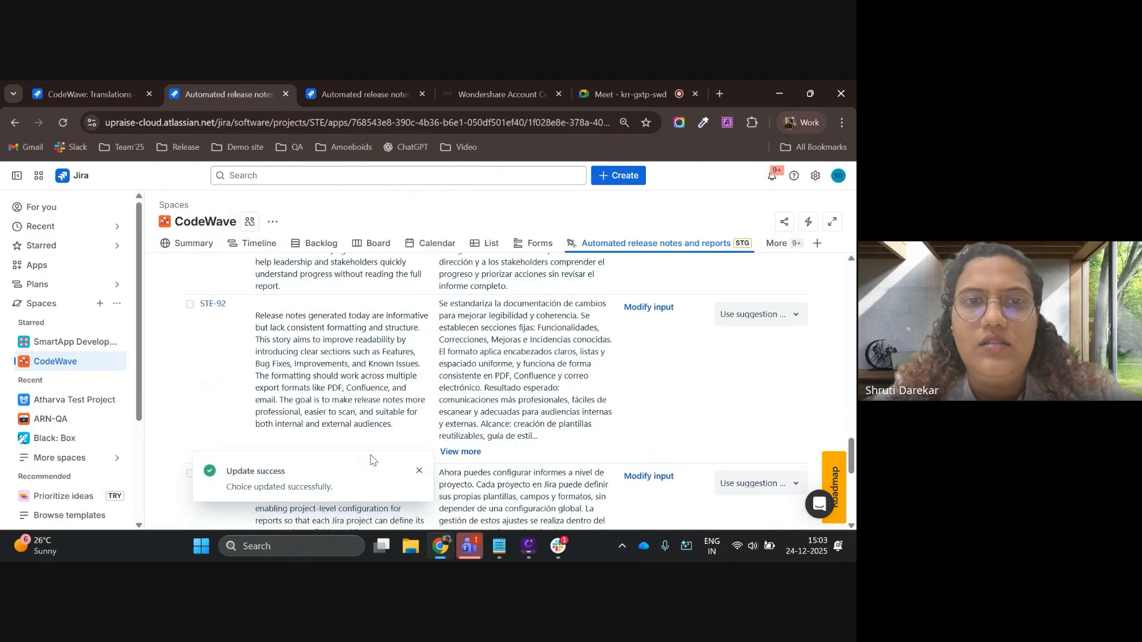
scroll(371, 460, down, 3)
scroll(279, 468, down, 5)
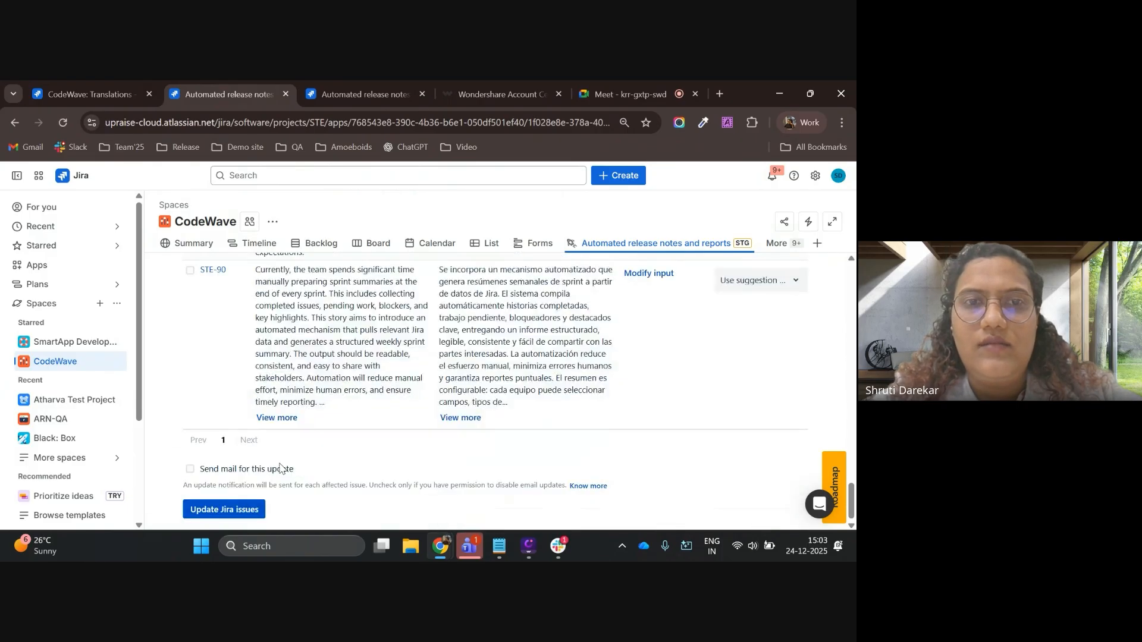
click(190, 471)
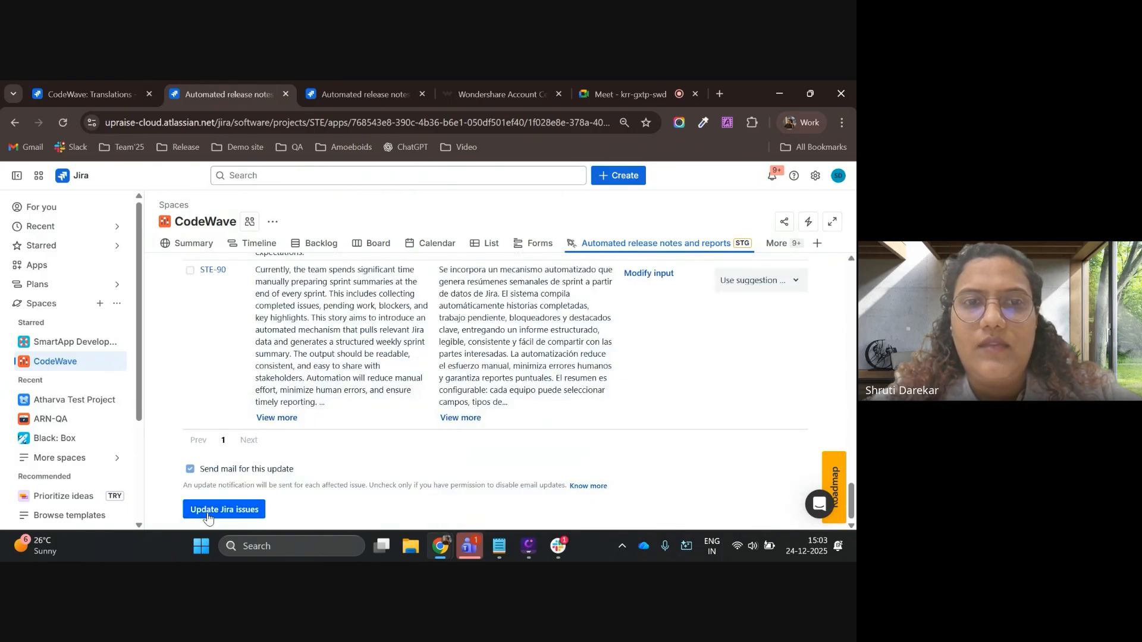
click(208, 513)
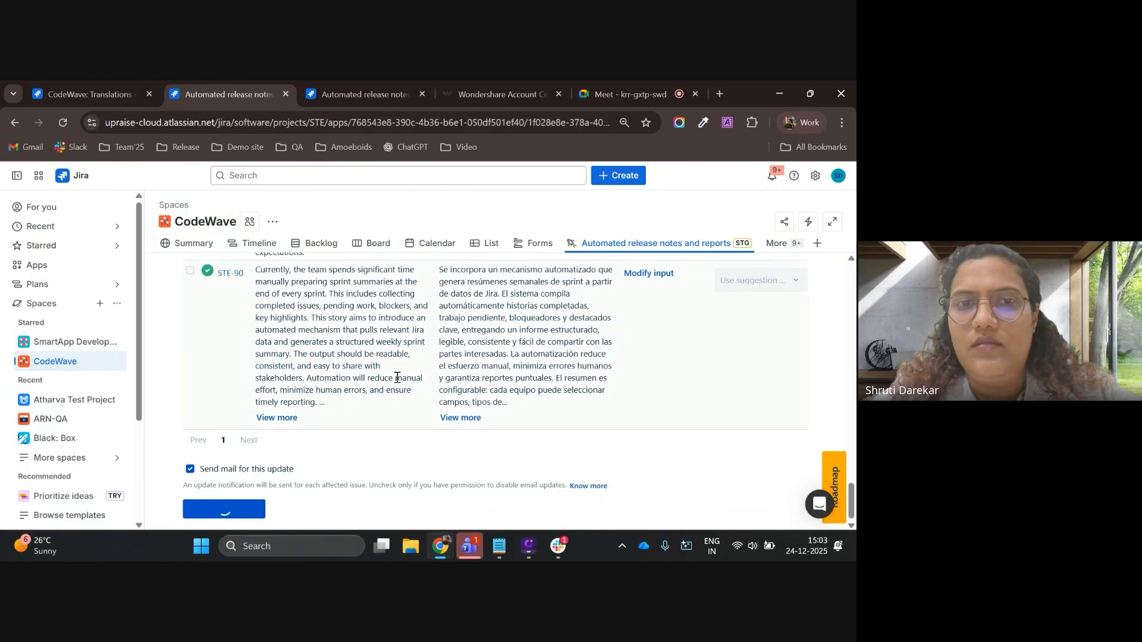
scroll(397, 378, up, 5)
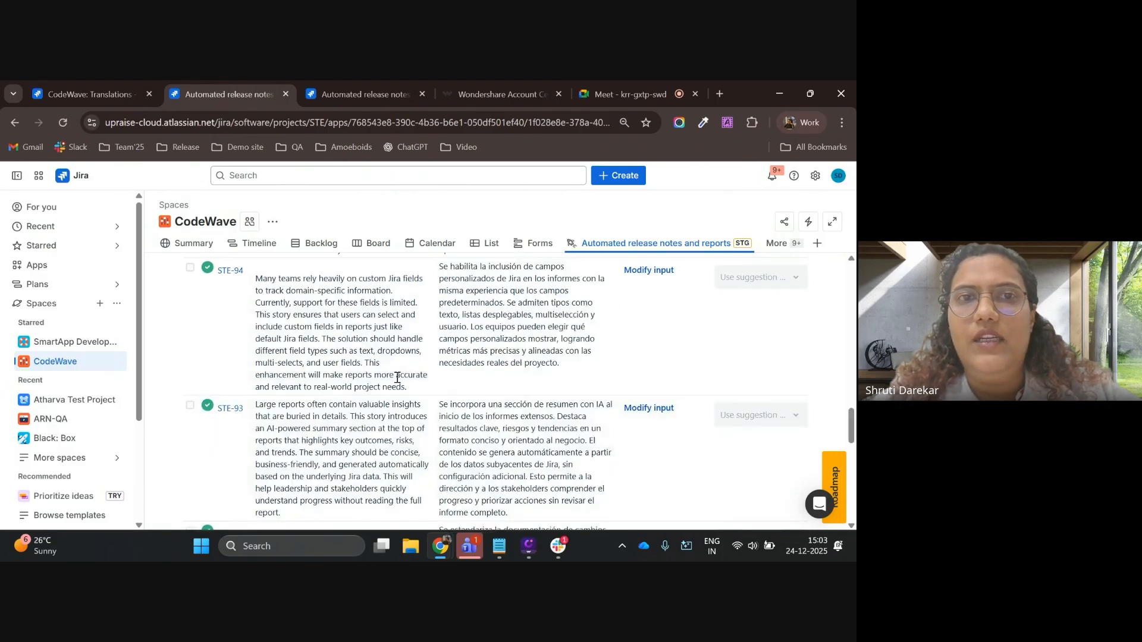
scroll(397, 378, up, 5)
Go to the automation rules of Automated release notes and reports and open the AI translator rule for editing
click(112, 94)
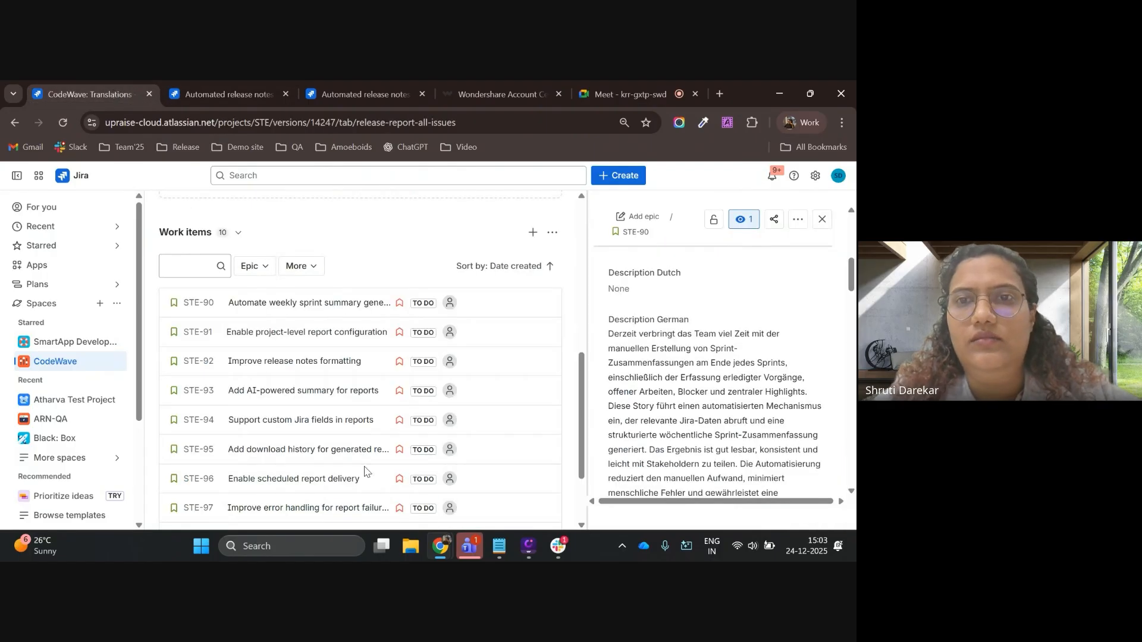
click(223, 90)
click(348, 86)
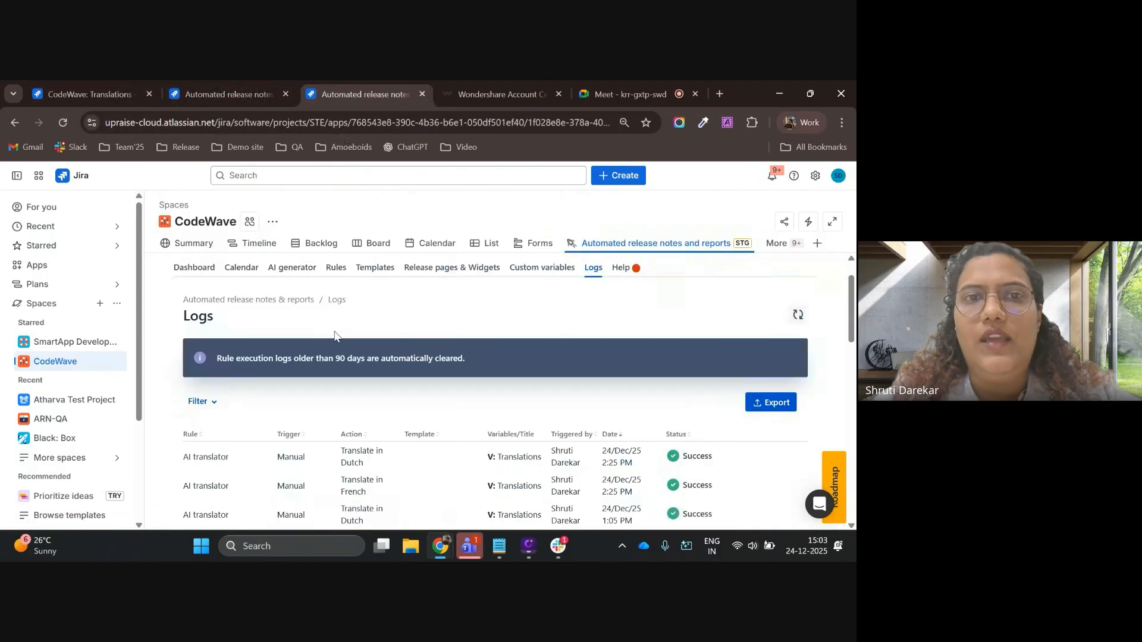
click(335, 269)
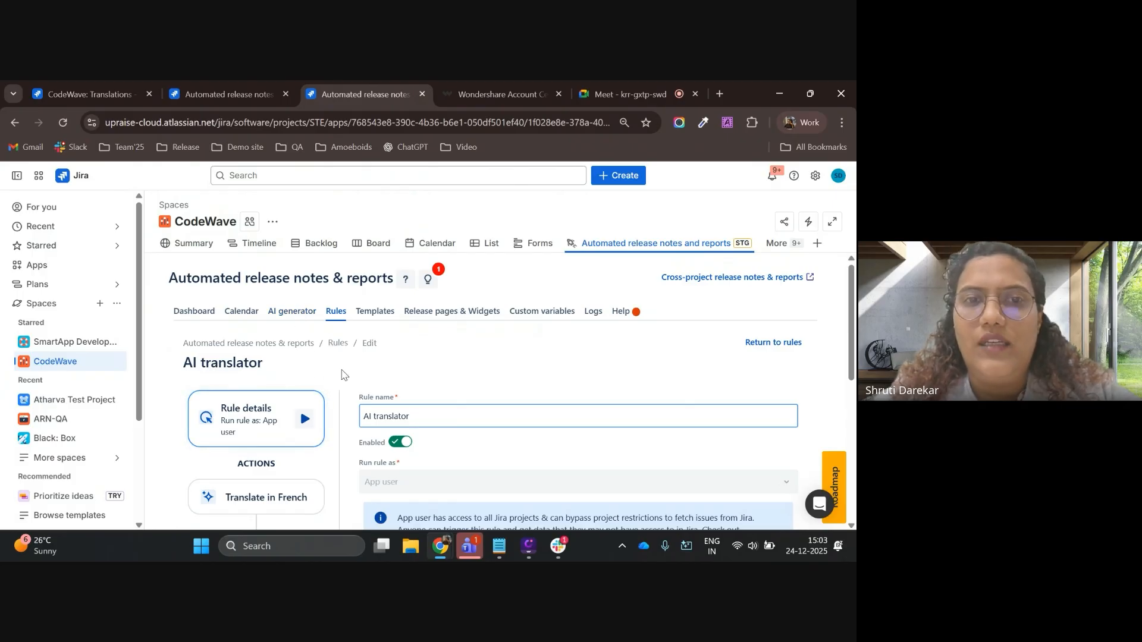
scroll(342, 374, down, 1)
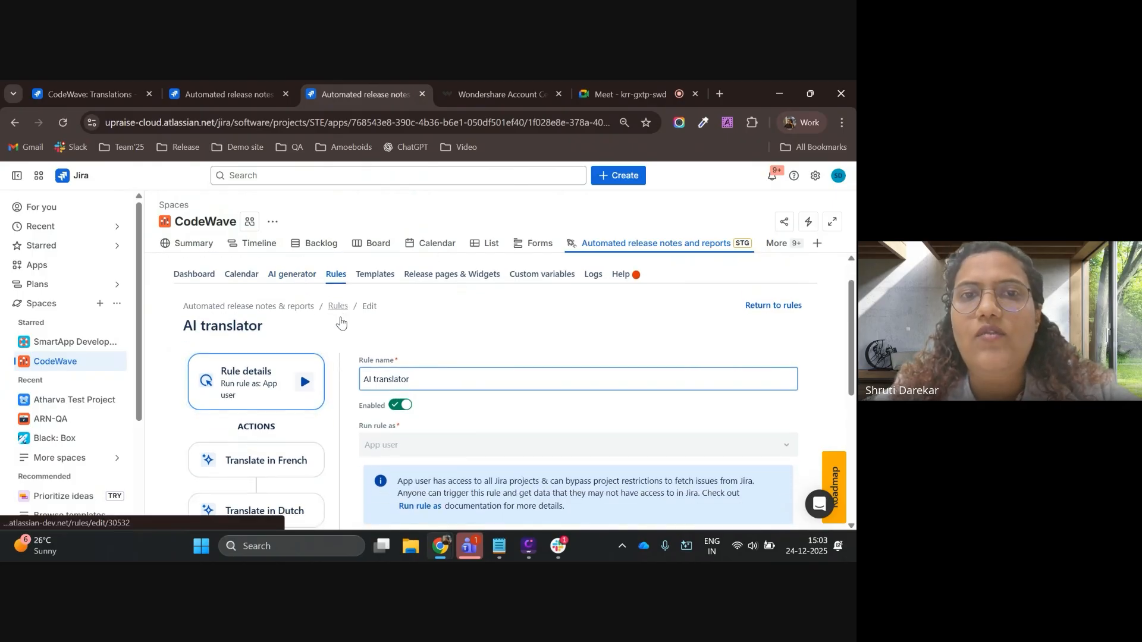
scroll(342, 333, down, 3)
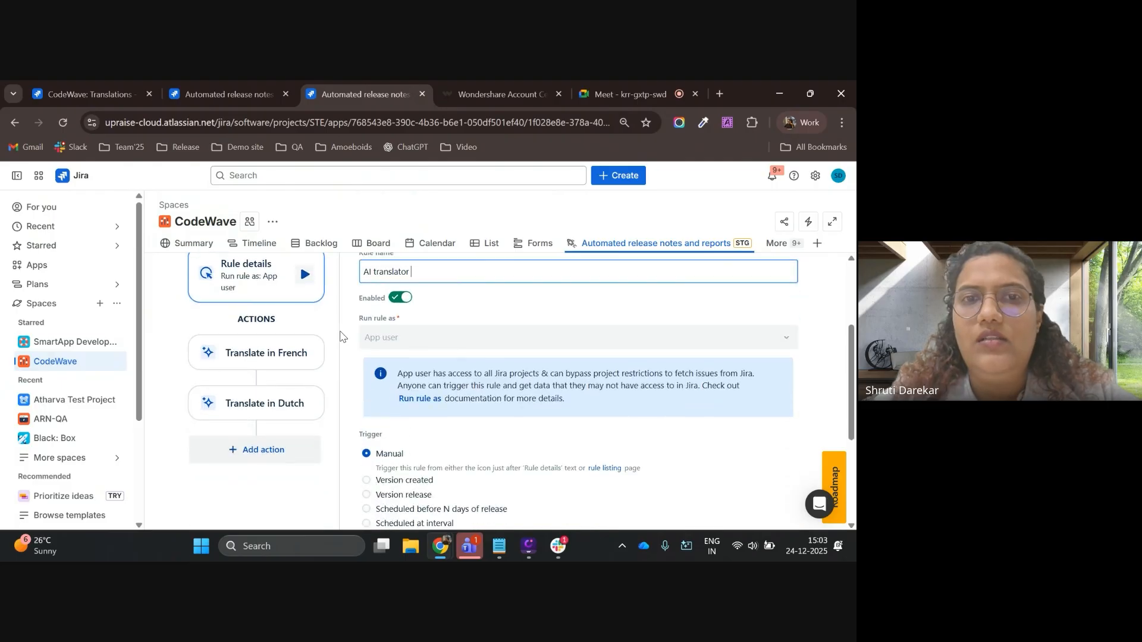
scroll(342, 337, up, 1)
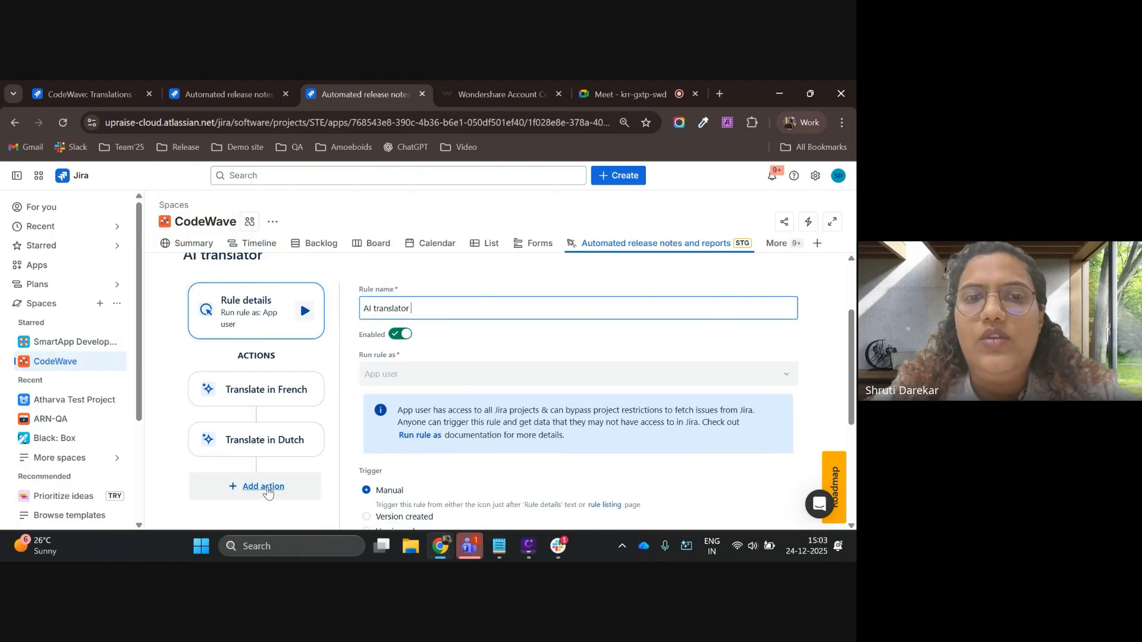
View the action types that can be added to the AI translator rule, and close the selection without adding one
click(267, 487)
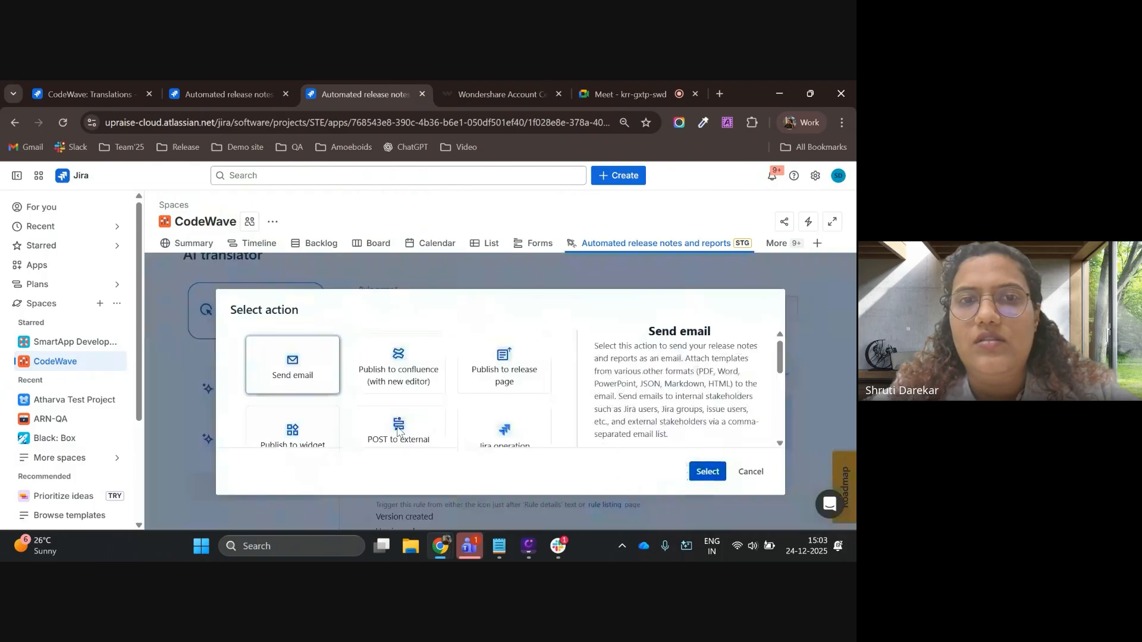
scroll(505, 428, down, 2)
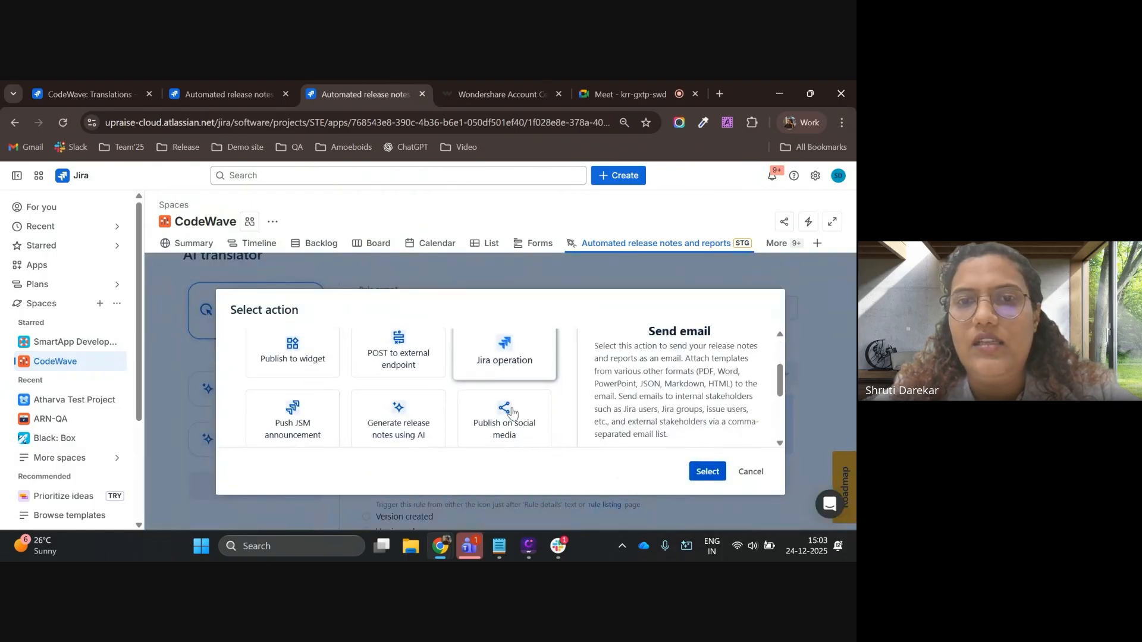
scroll(511, 413, down, 1)
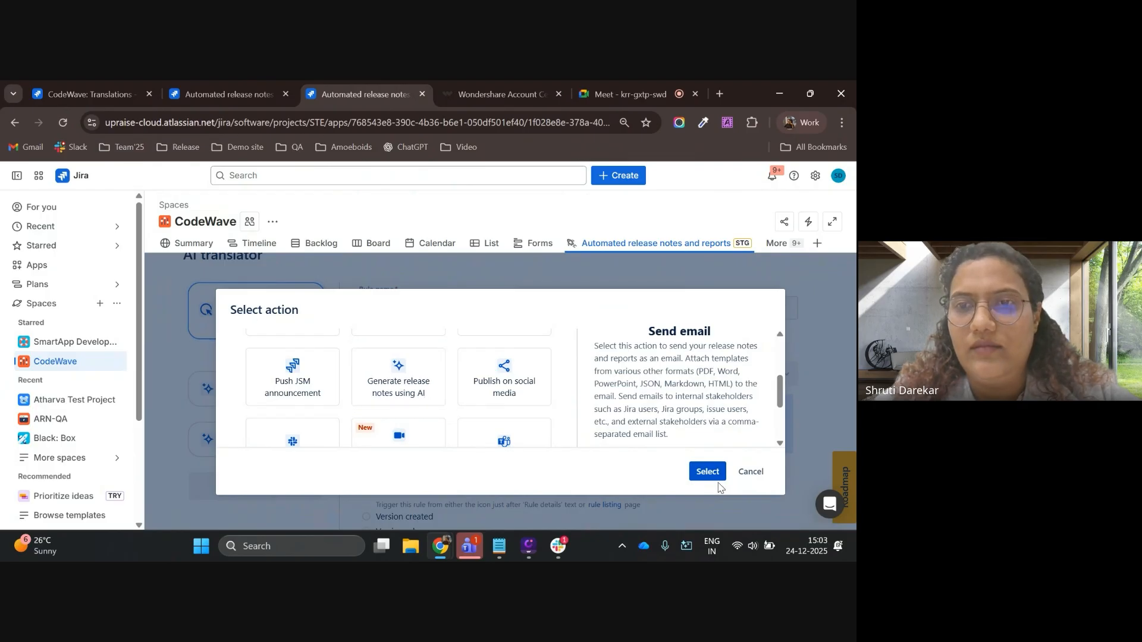
click(753, 471)
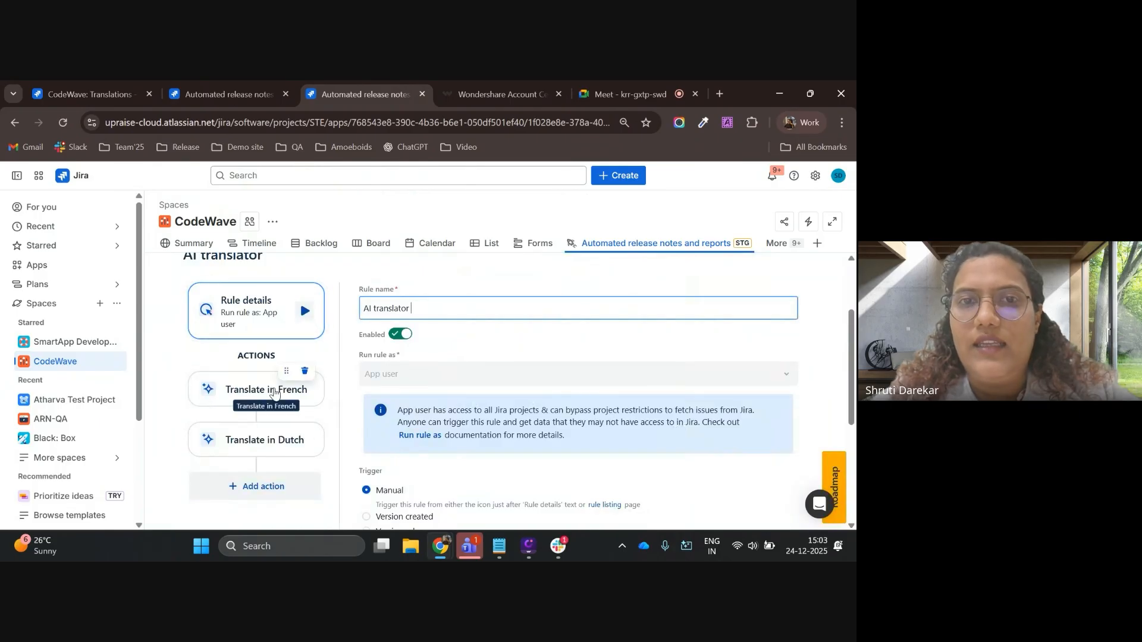
Open the Translate in French action and examine its custom prompt, input and output Jira fields, JQL and mail options
click(273, 394)
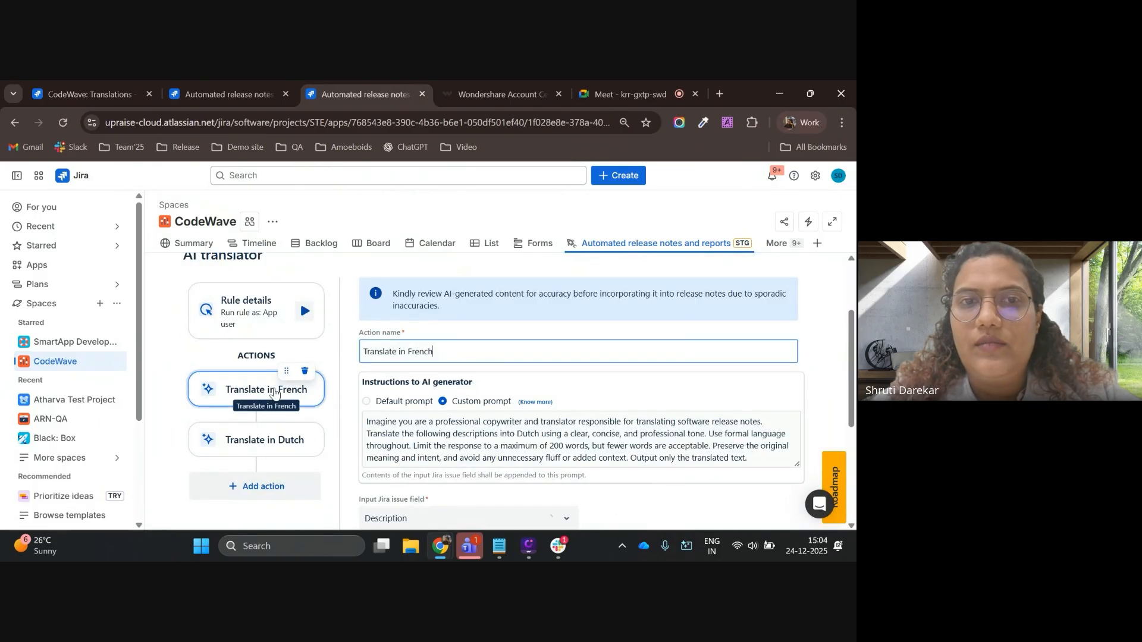
scroll(589, 426, down, 1)
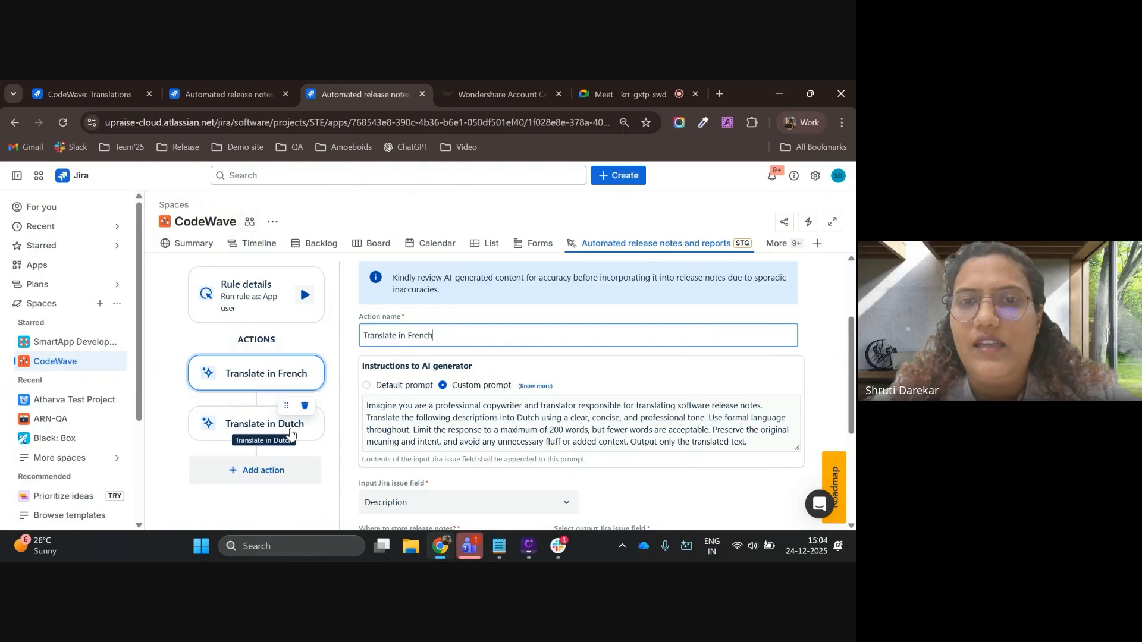
scroll(499, 399, down, 2)
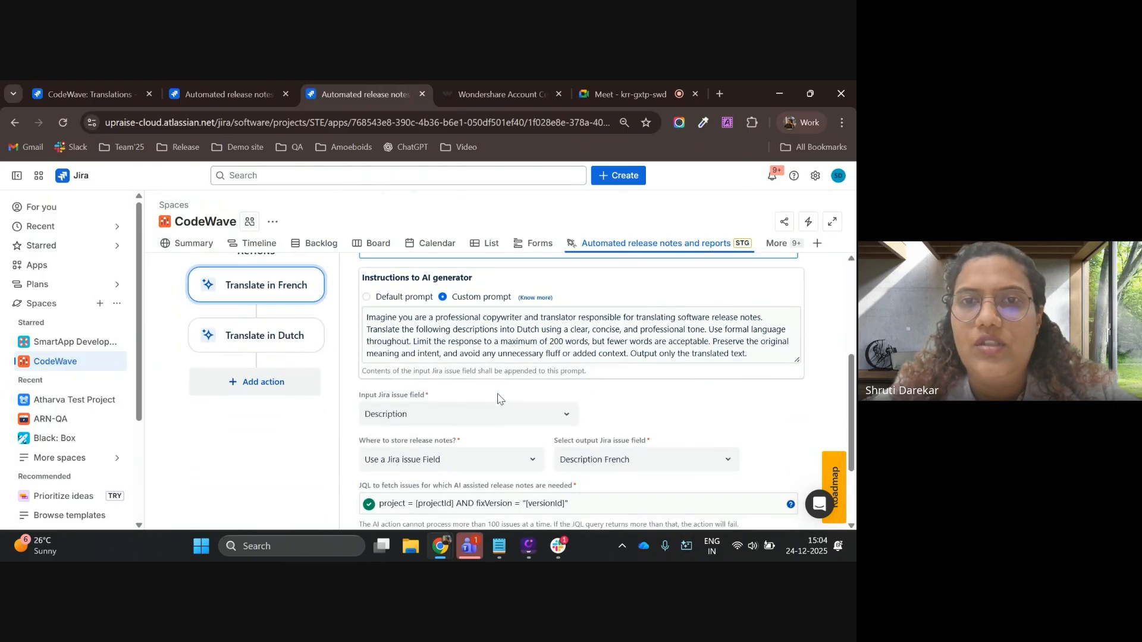
scroll(466, 338, down, 1)
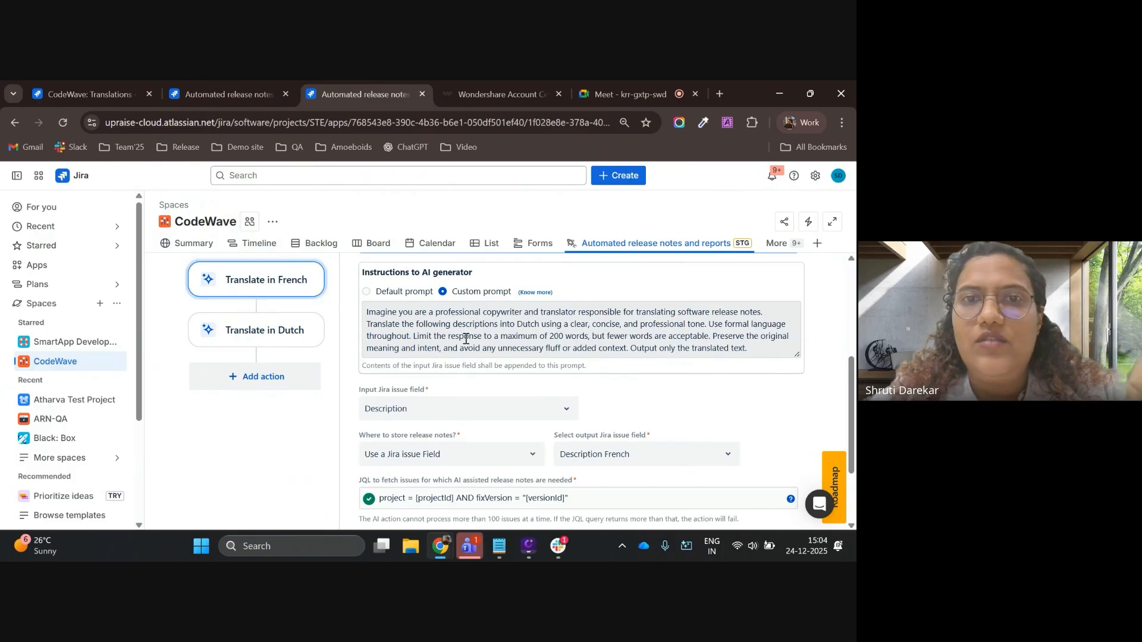
scroll(466, 338, down, 1)
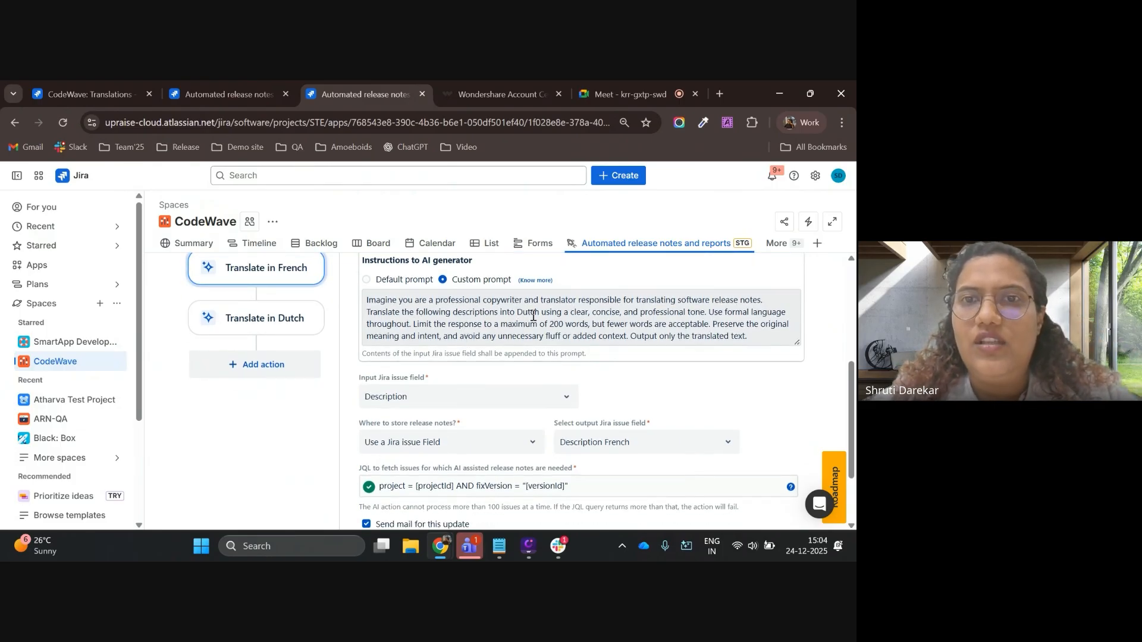
scroll(524, 317, down, 2)
scroll(533, 316, down, 2)
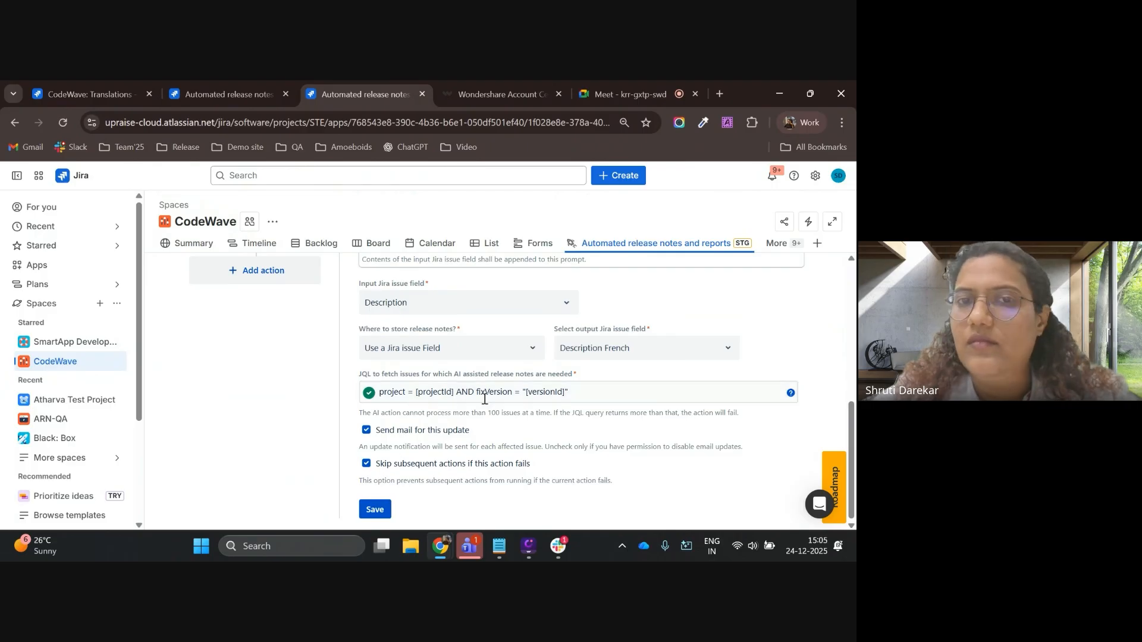
click(375, 509)
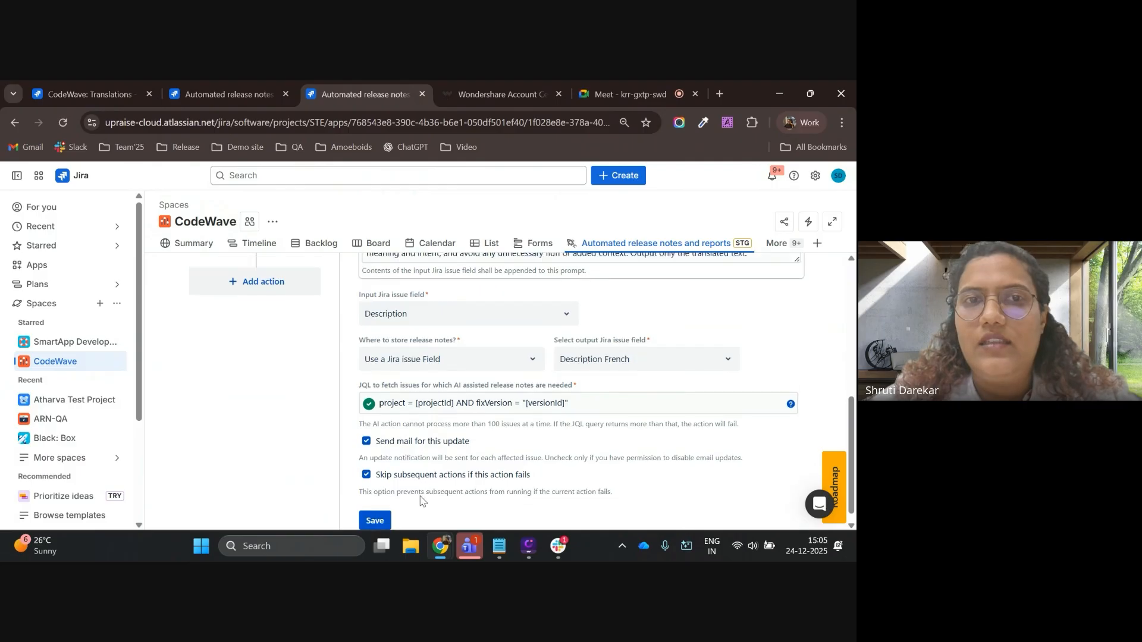
Return to the AI translator's rule details and review the available trigger options
click(255, 339)
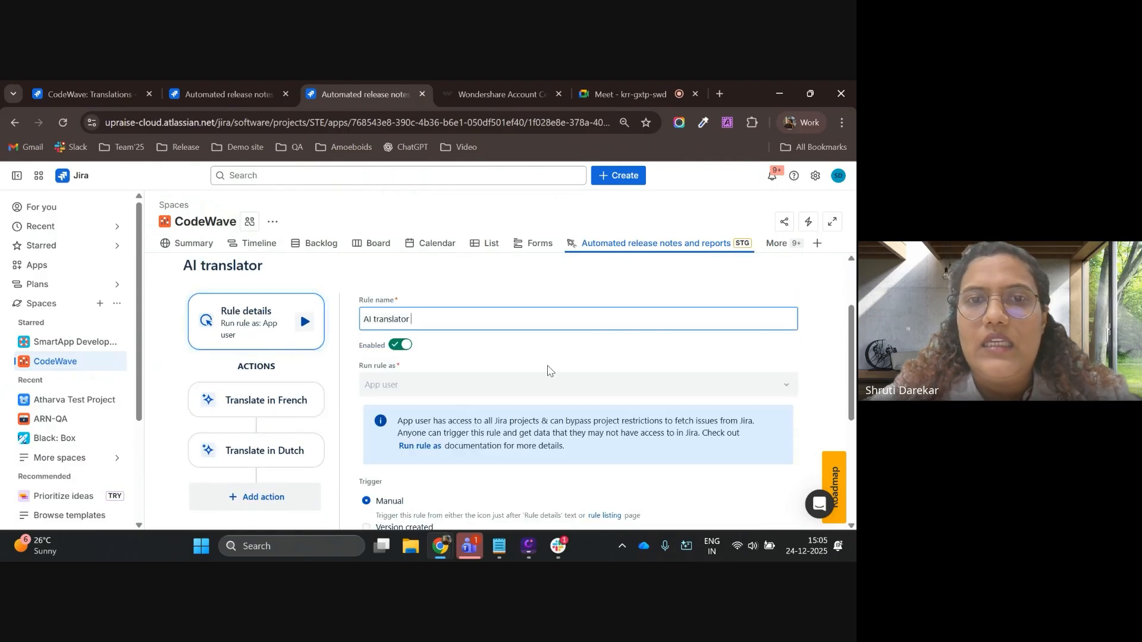
scroll(548, 369, down, 3)
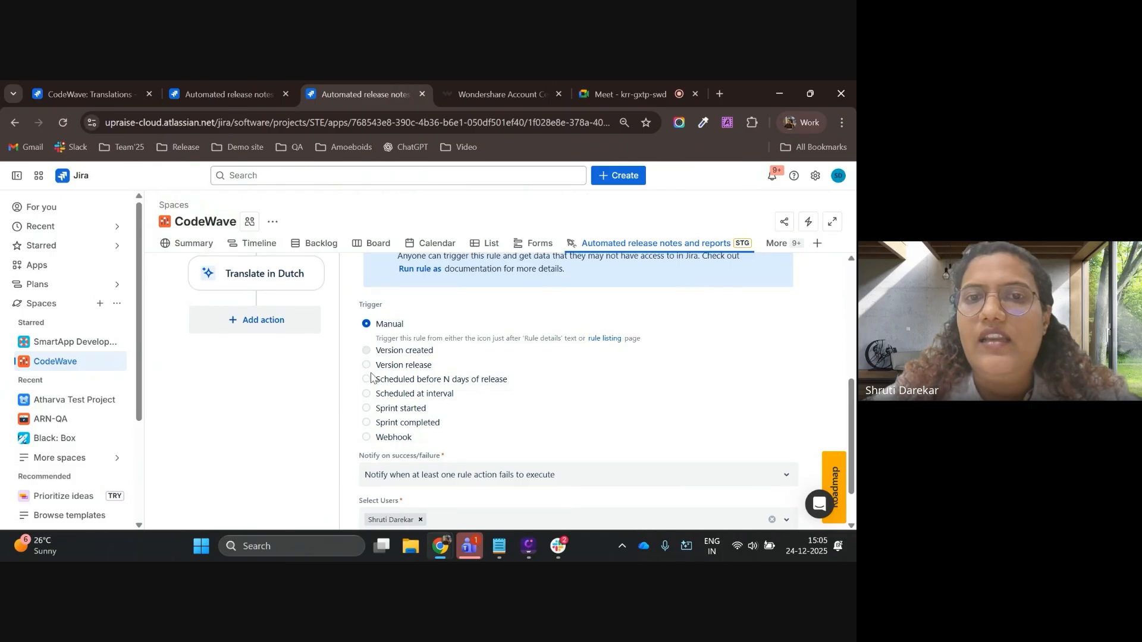
scroll(372, 430, up, 1)
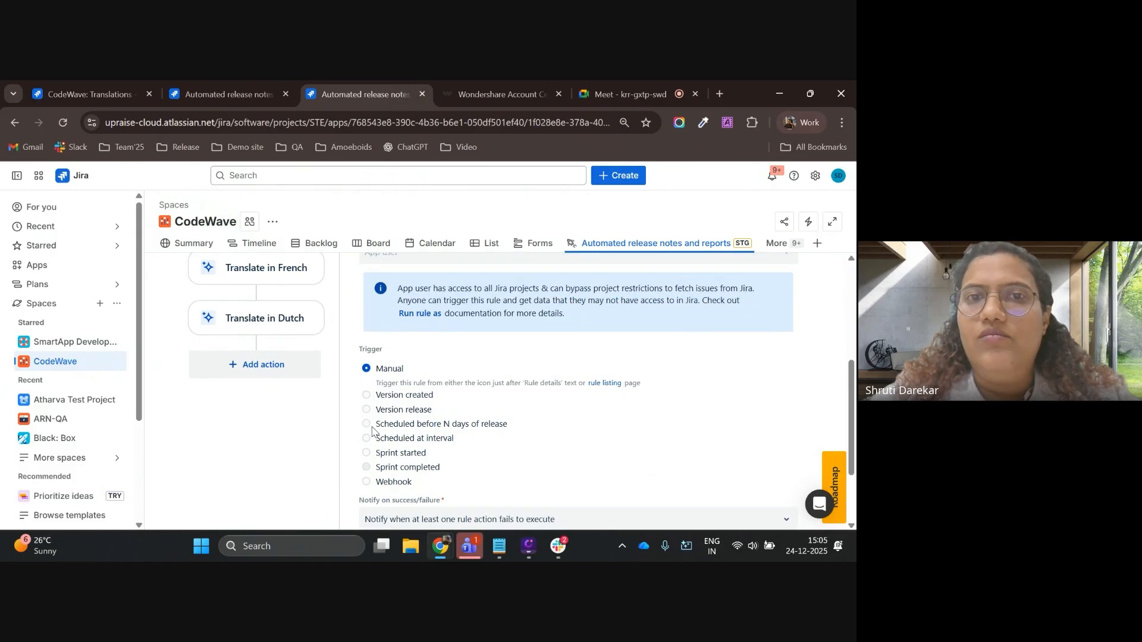
scroll(372, 430, up, 1)
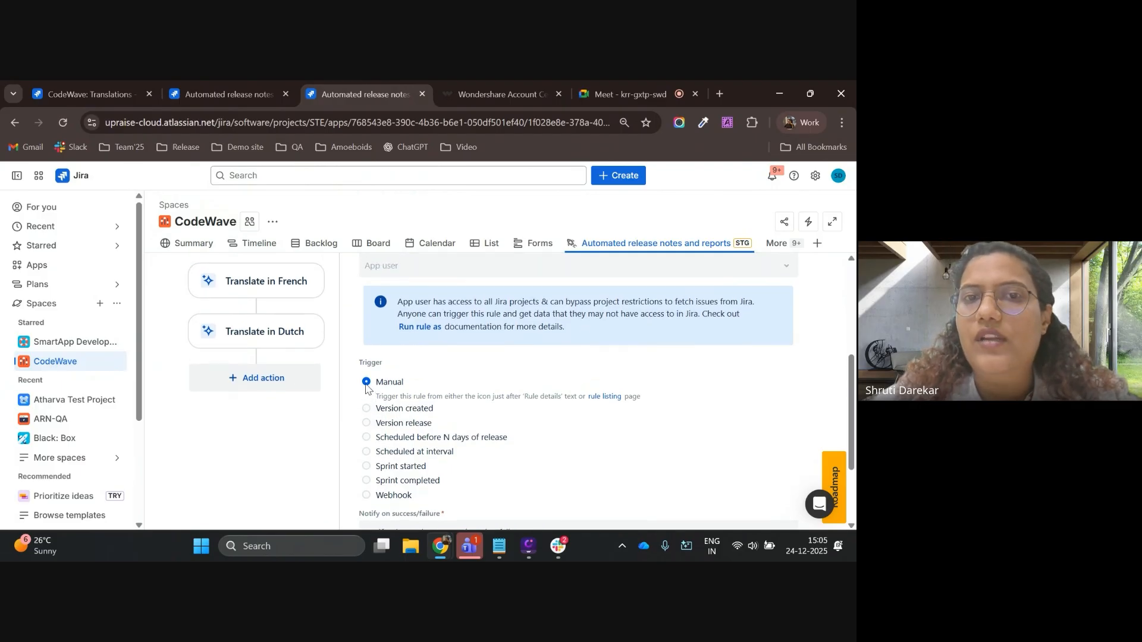
scroll(368, 405, up, 3)
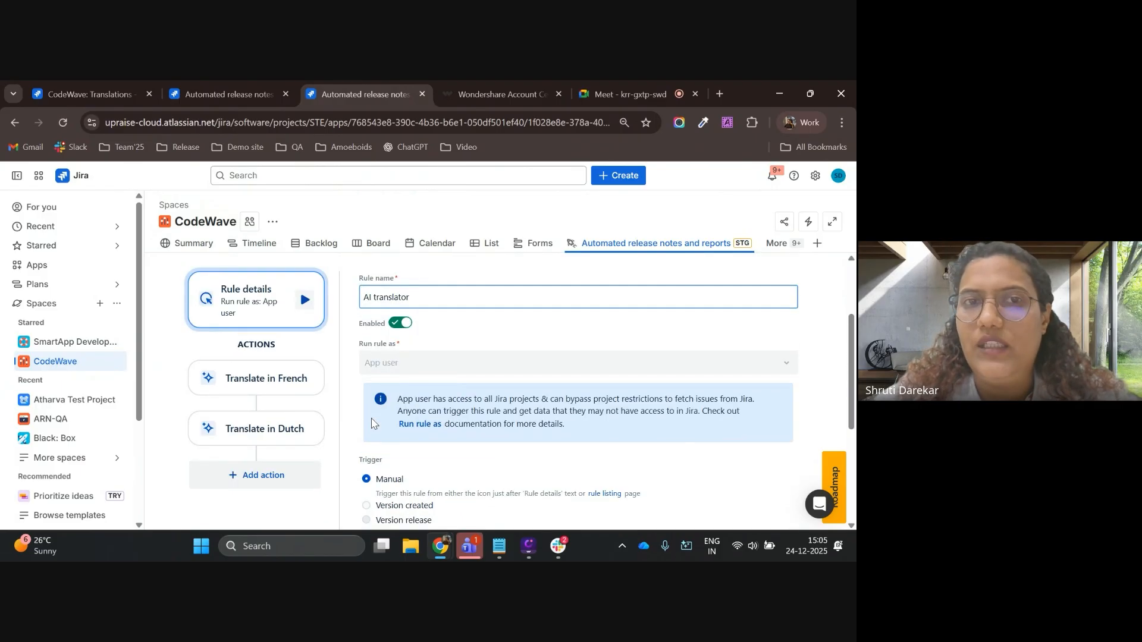
Run the AI translator rule manually for the unreleased Translations version
click(309, 305)
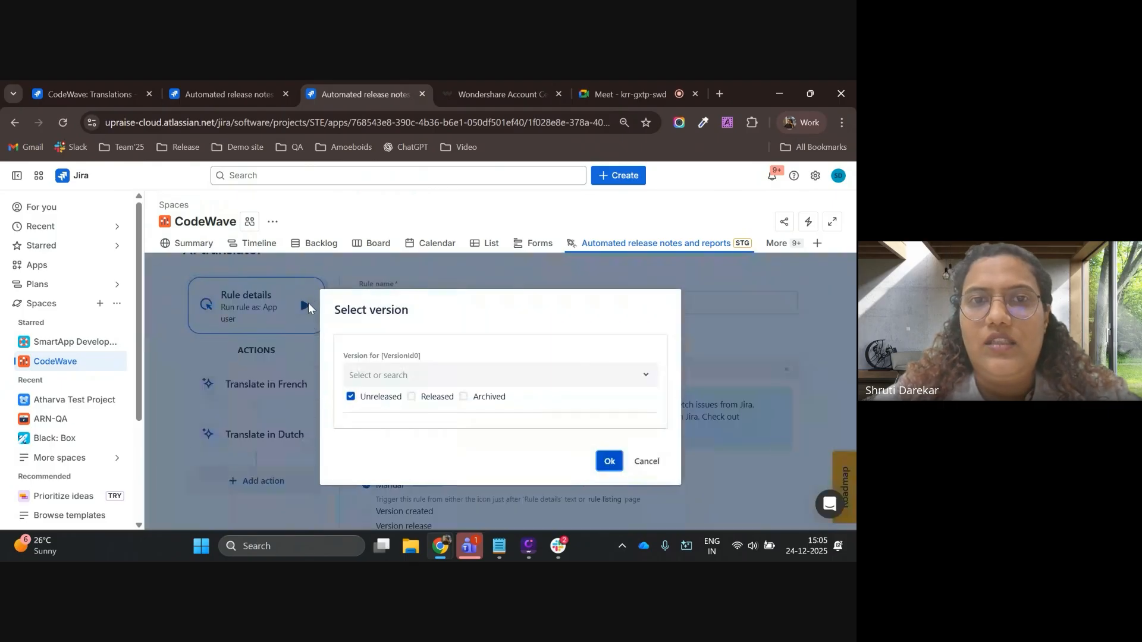
click(462, 373)
text(tran)
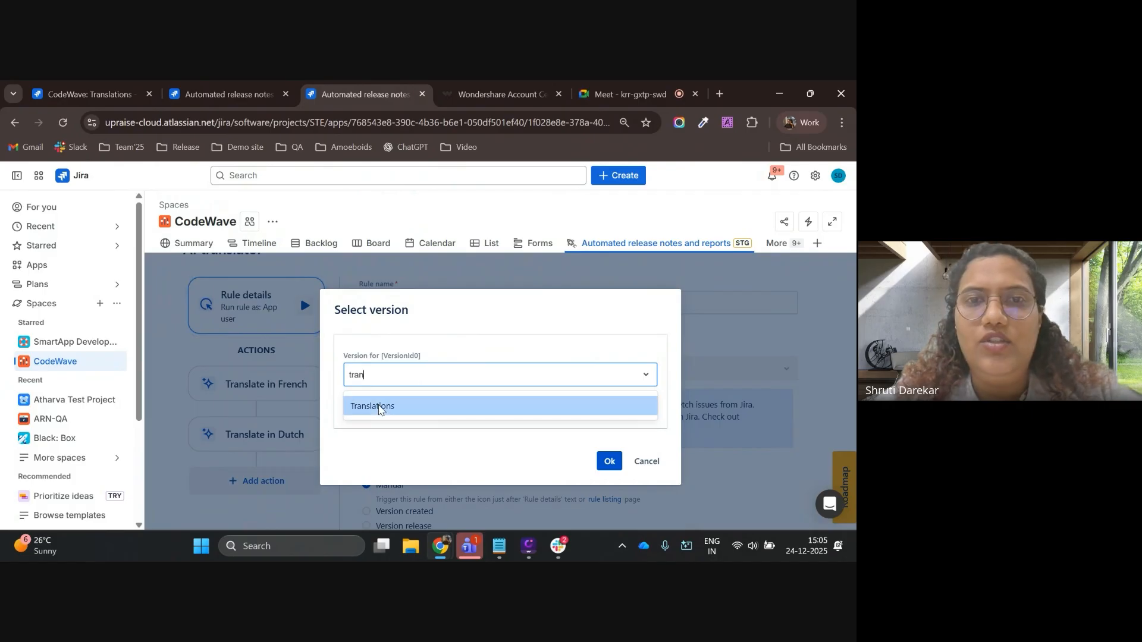
click(378, 405)
click(612, 463)
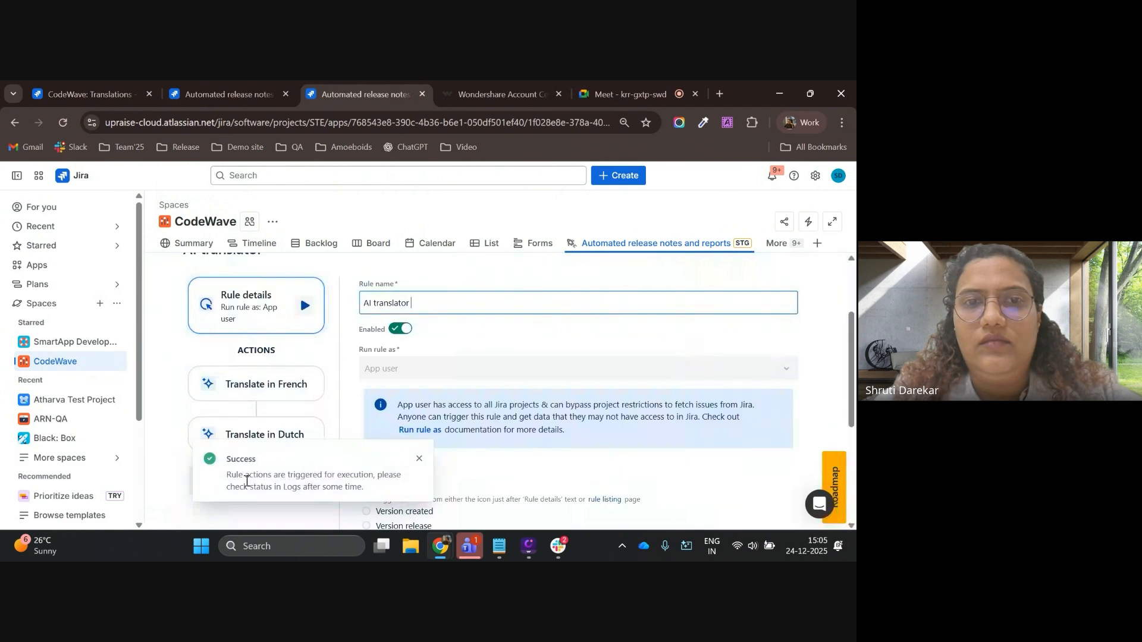
Open the rule execution logs and check the status of the latest AI translator runs for French and Dutch
scroll(484, 415, up, 2)
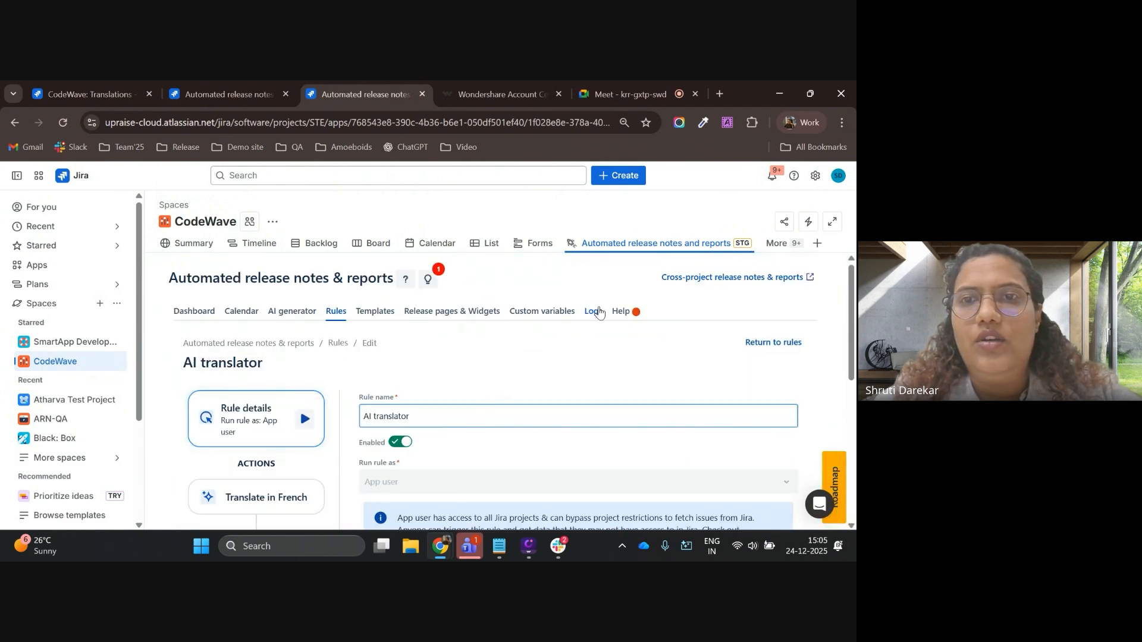
click(594, 312)
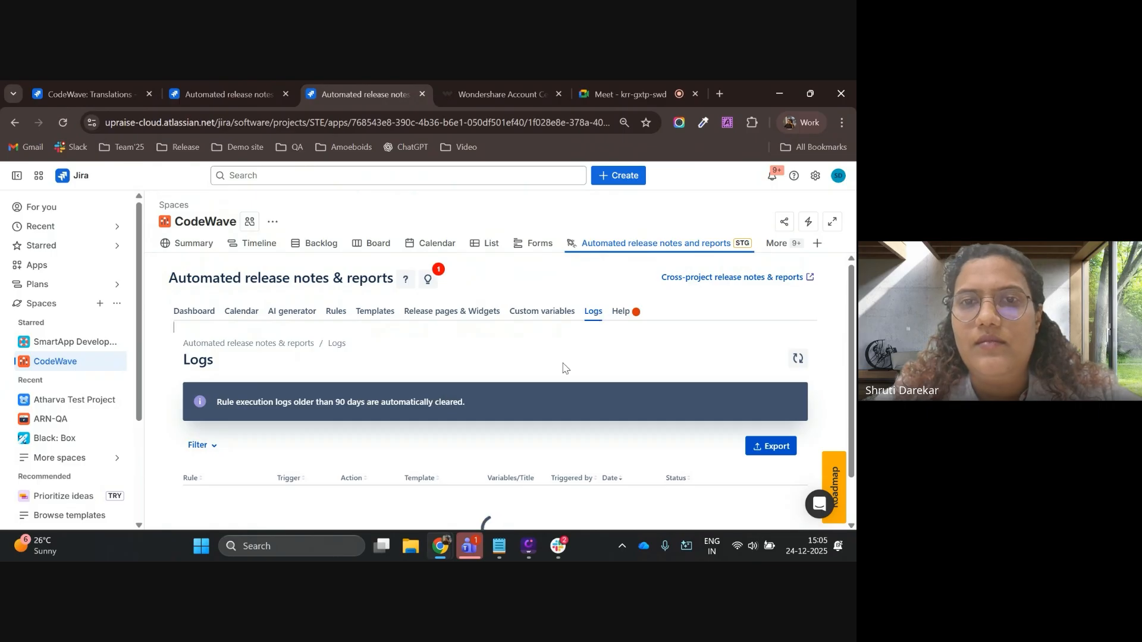
scroll(564, 367, down, 1)
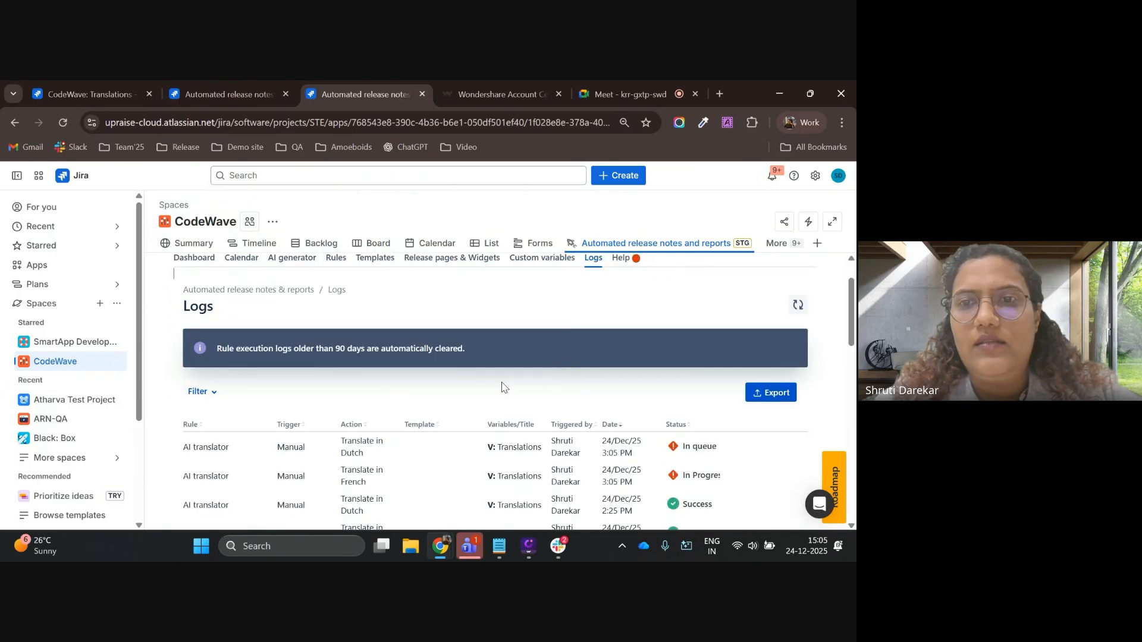
scroll(503, 384, down, 2)
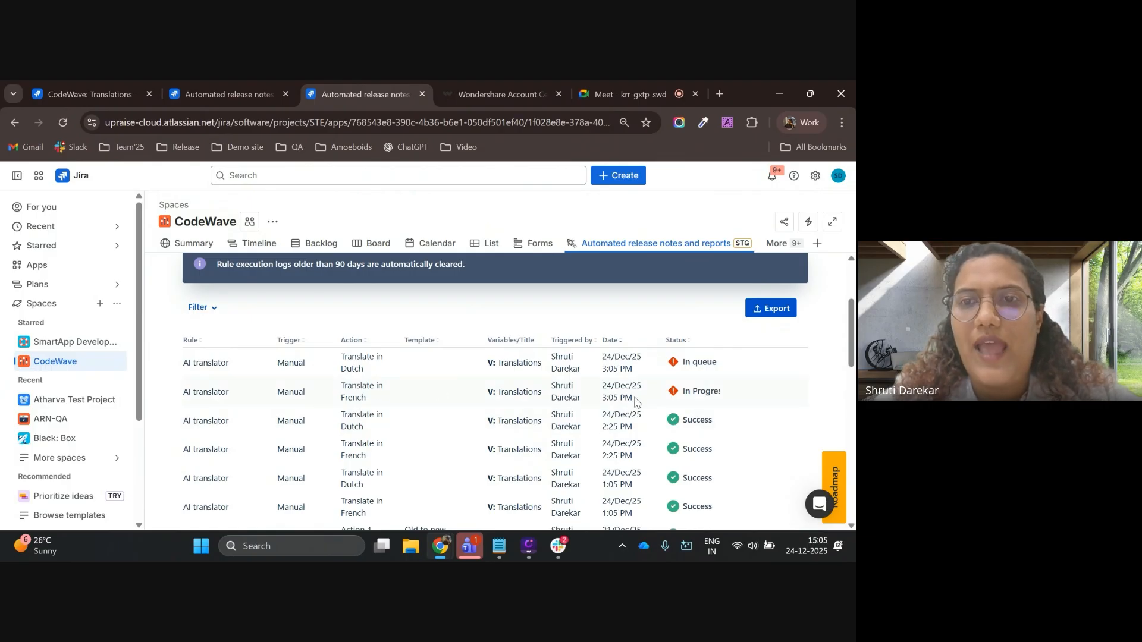
scroll(635, 402, up, 2)
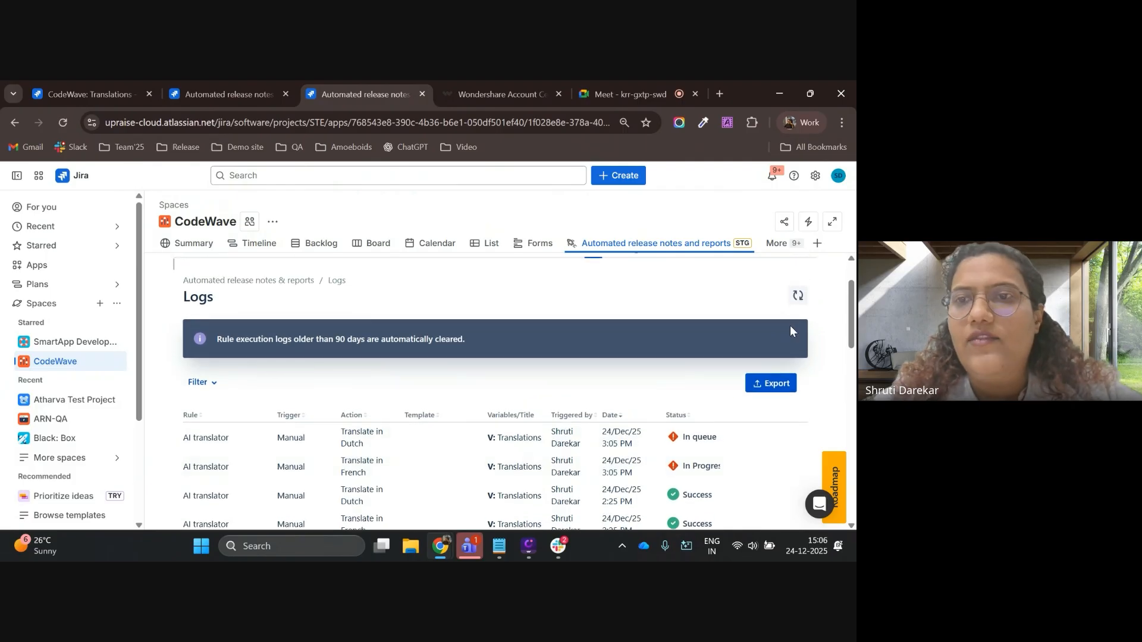
Refresh the logs repeatedly to follow the French and Dutch translation actions through to completion
click(798, 296)
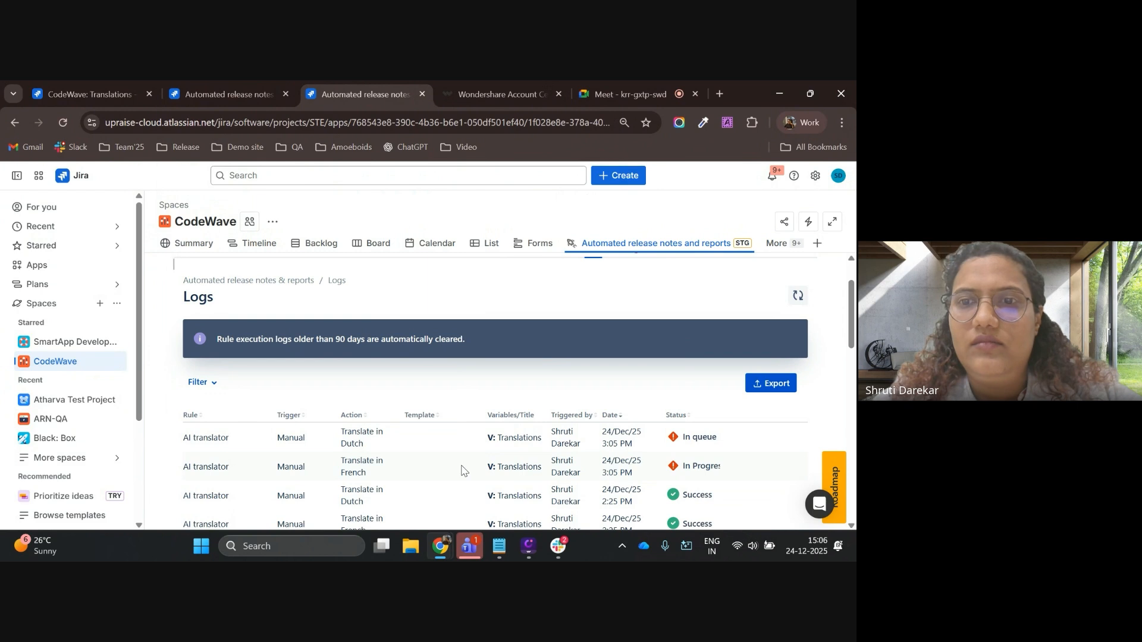
click(794, 297)
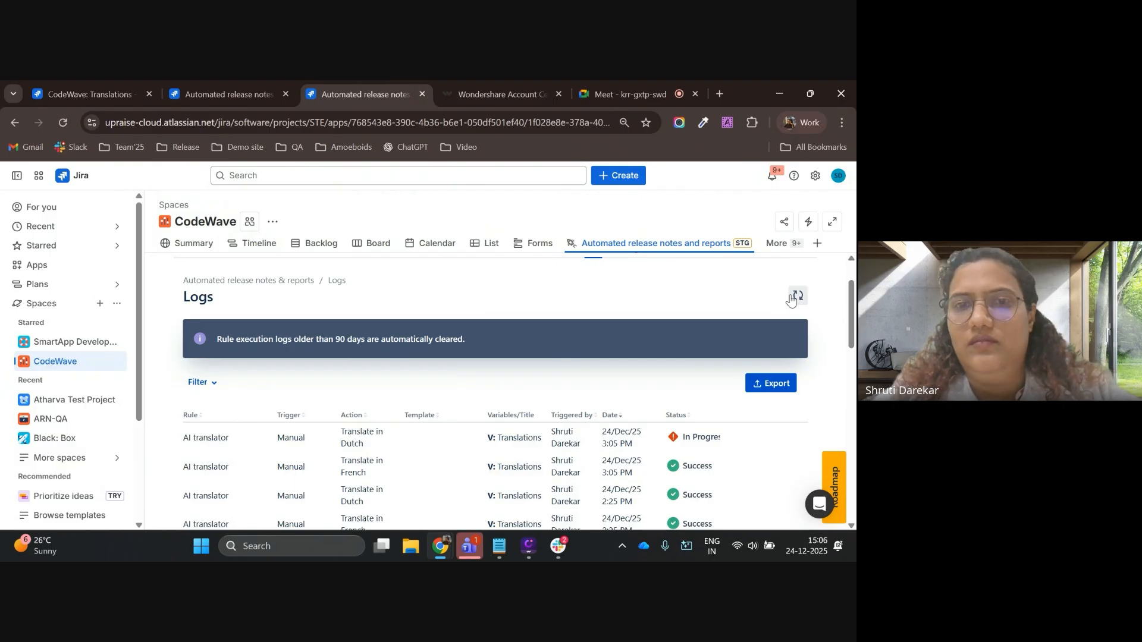
click(795, 297)
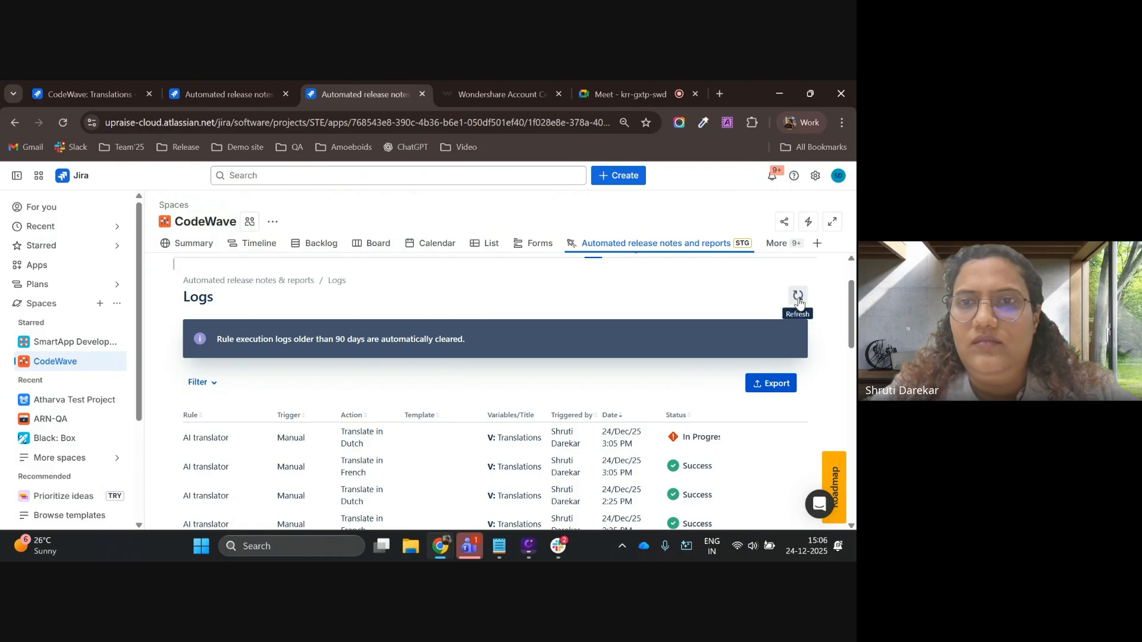
click(797, 296)
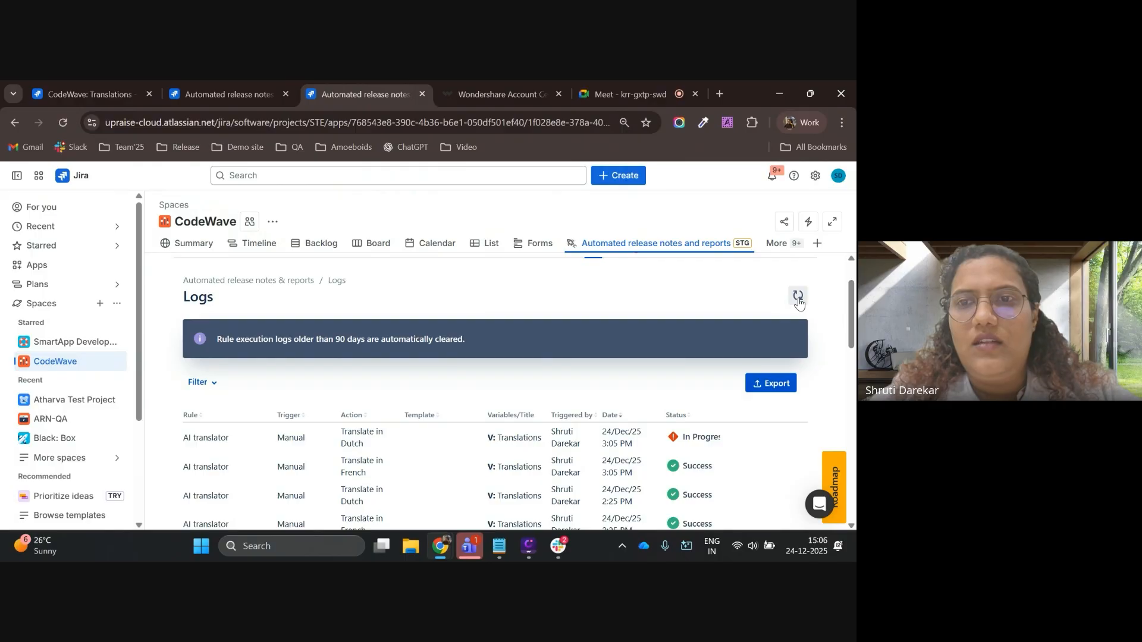
click(797, 297)
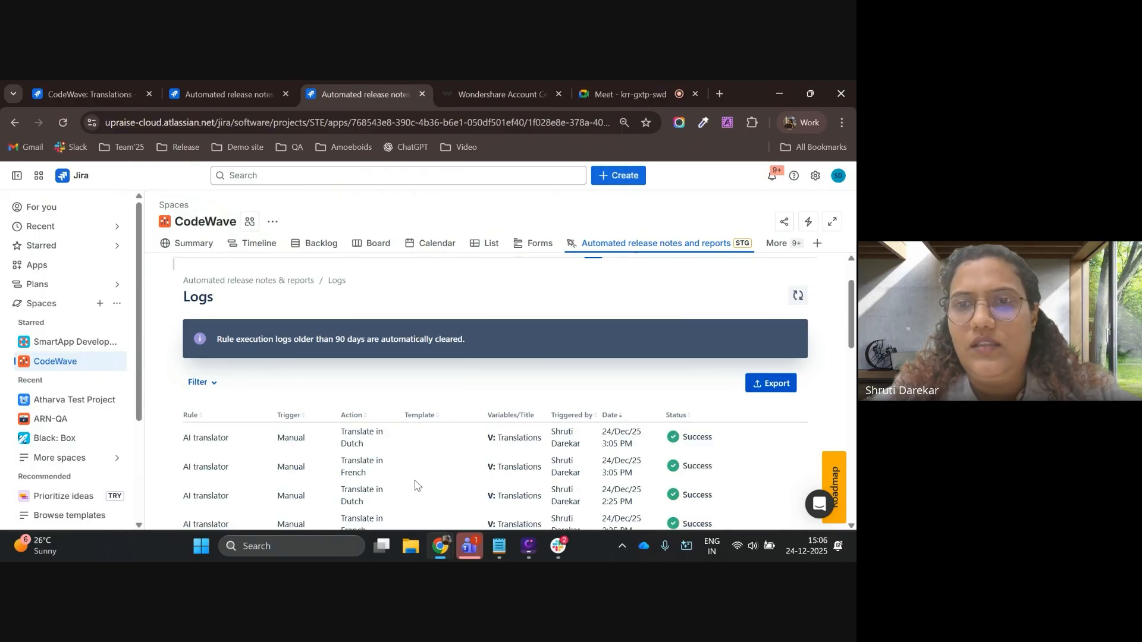
Return to the Translations release page, reload it and open work item STE-90 from its list
click(89, 93)
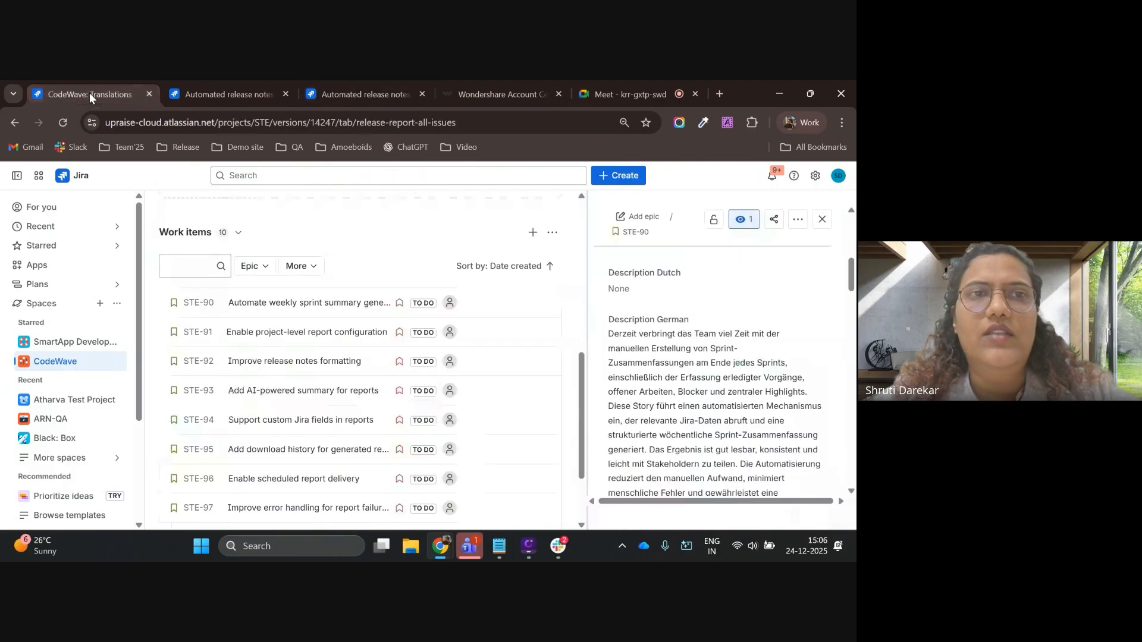
key(ctrl+r)
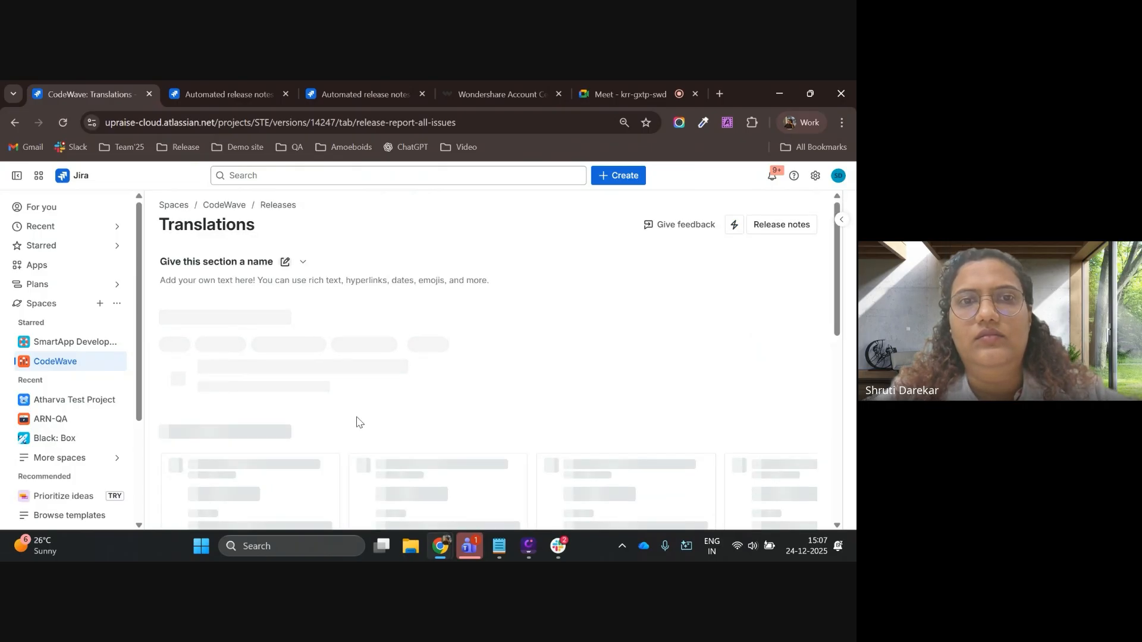
scroll(357, 422, down, 5)
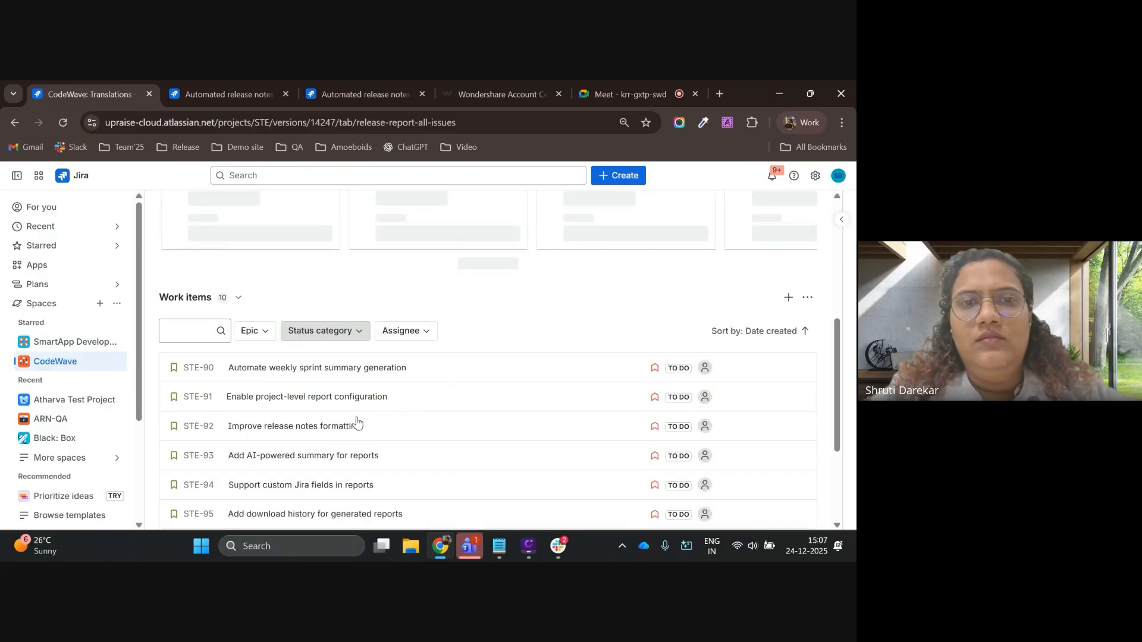
scroll(357, 422, down, 2)
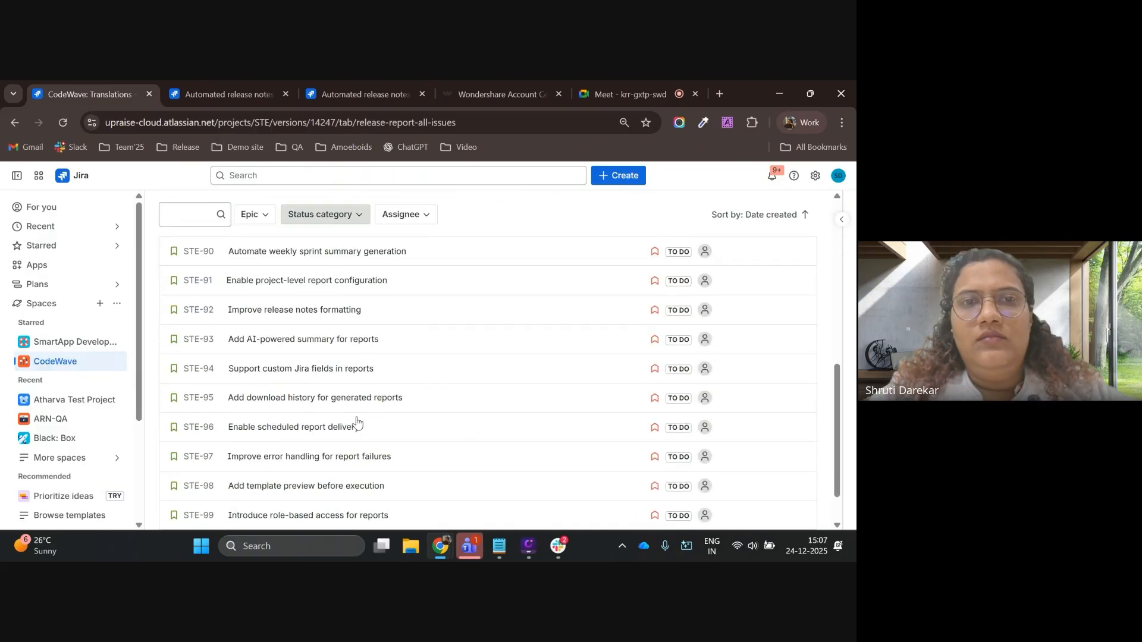
click(270, 253)
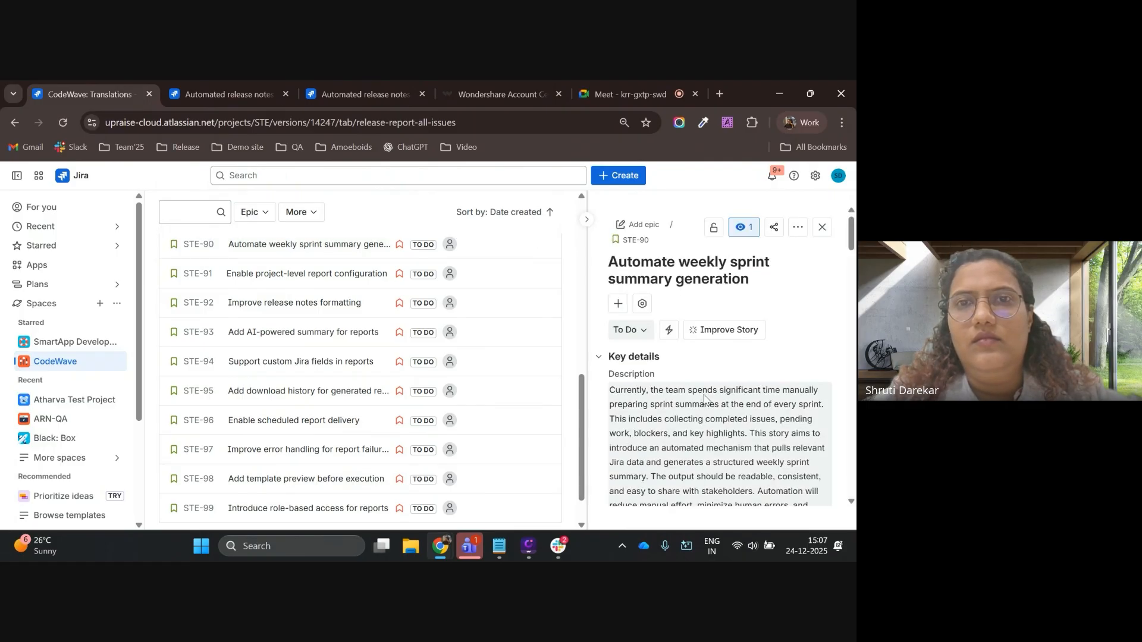
Examine the Dutch, German and French description fields of STE-90, and return to the start of the release page
scroll(704, 399, down, 10)
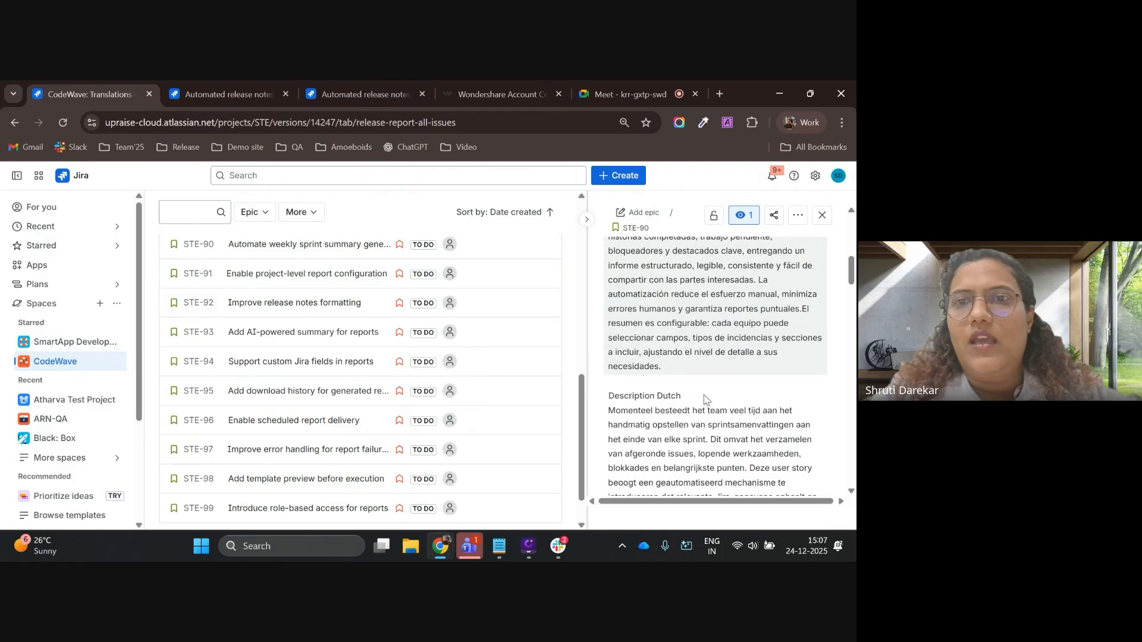
scroll(704, 398, down, 5)
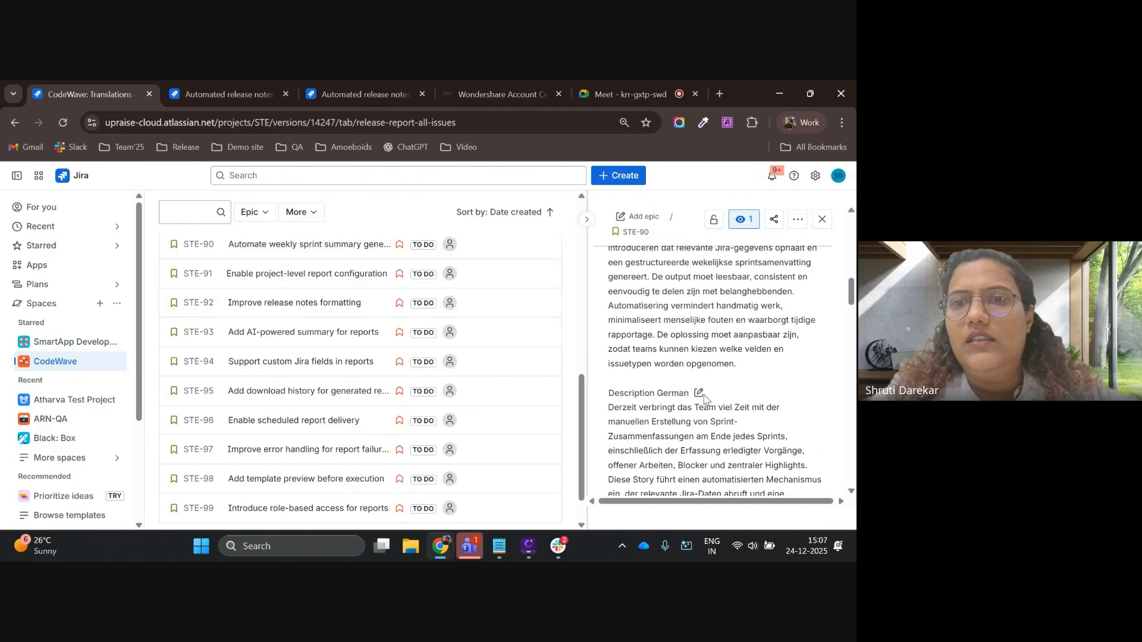
scroll(704, 399, down, 5)
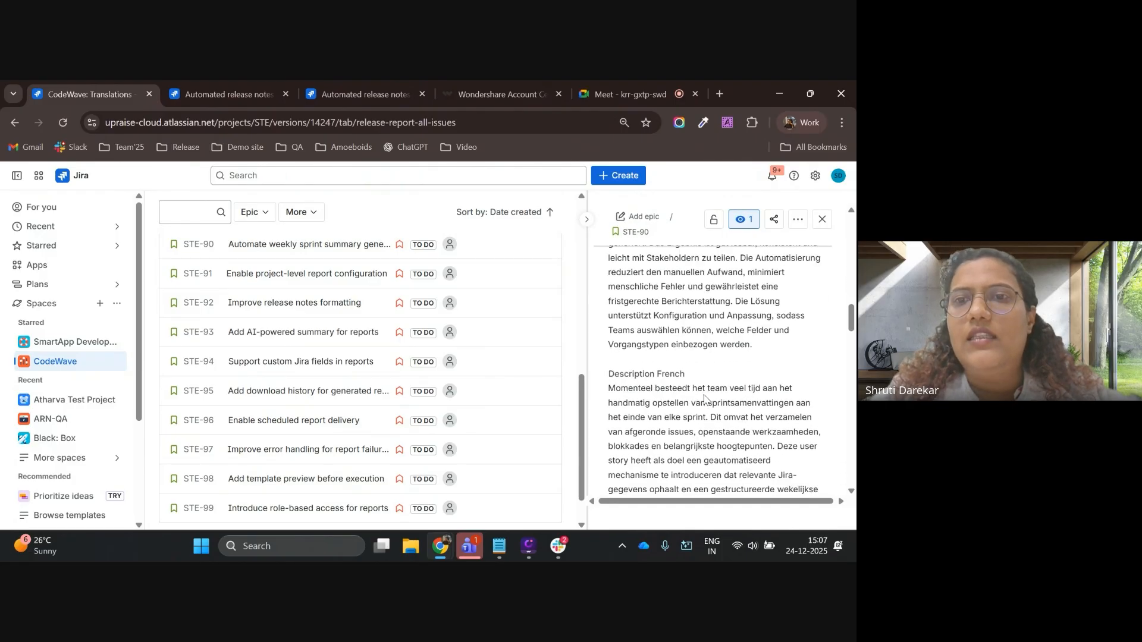
scroll(705, 398, up, 10)
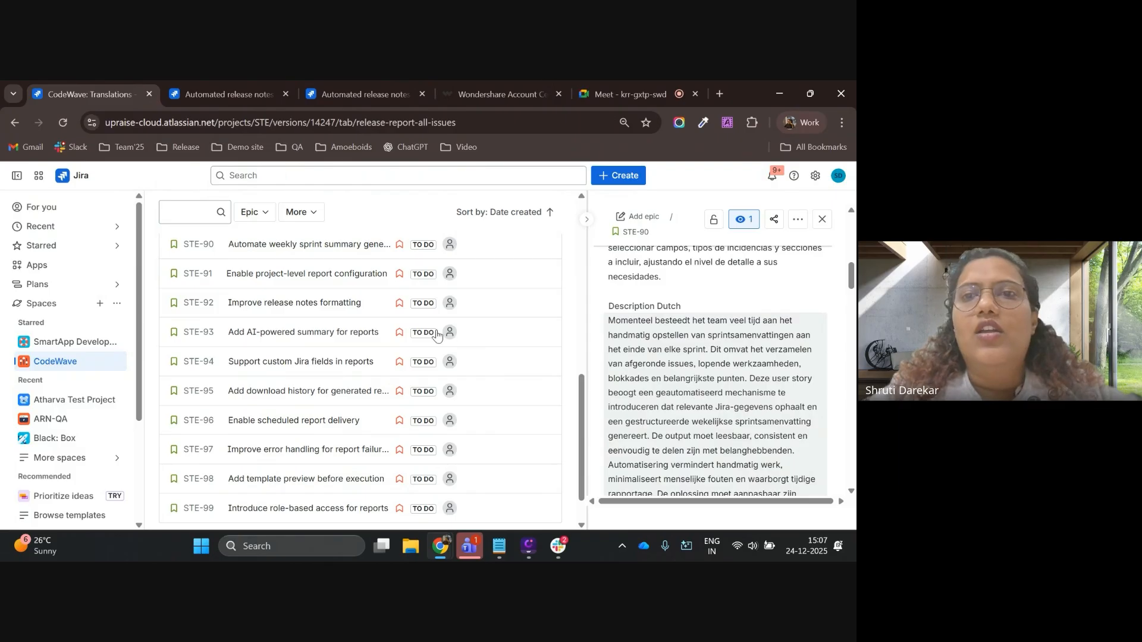
scroll(543, 343, up, 3)
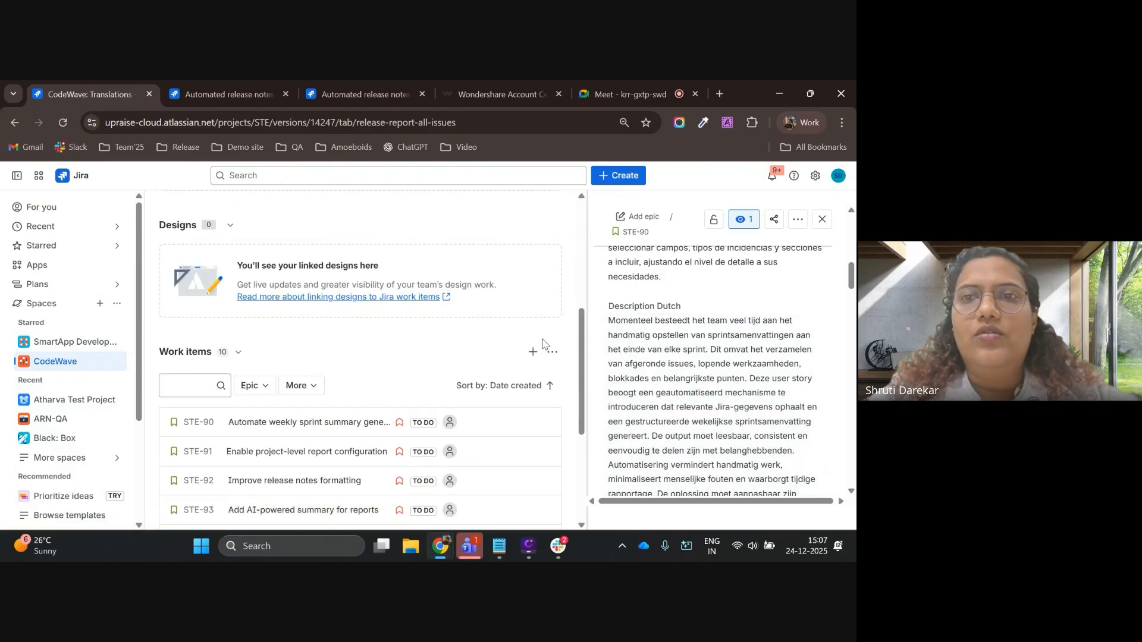
scroll(754, 348, up, 10)
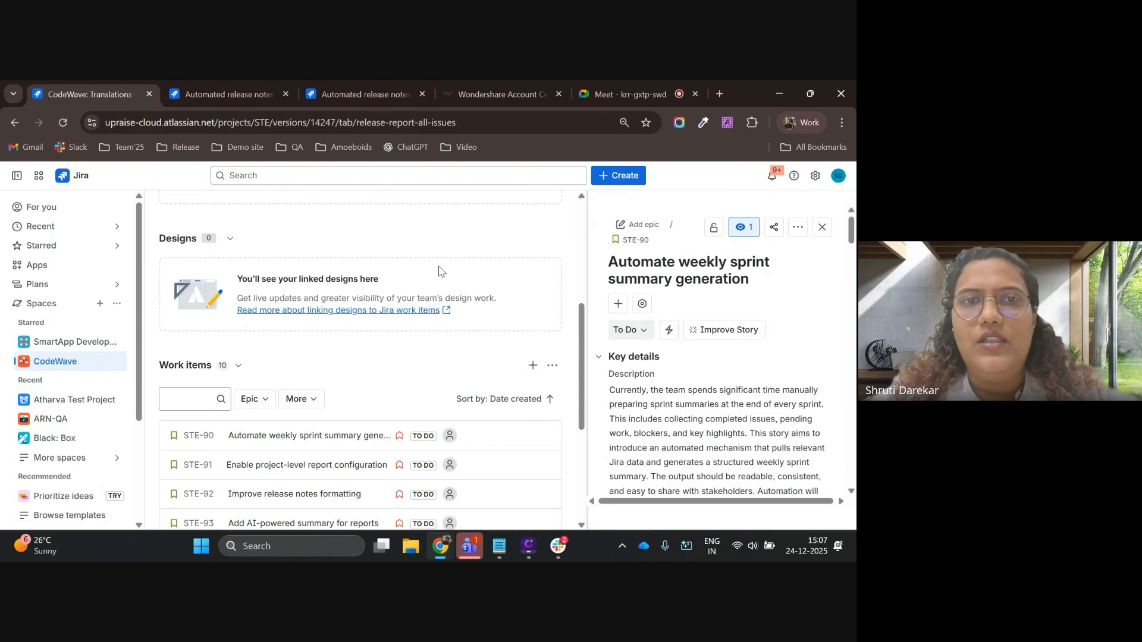
scroll(440, 271, up, 5)
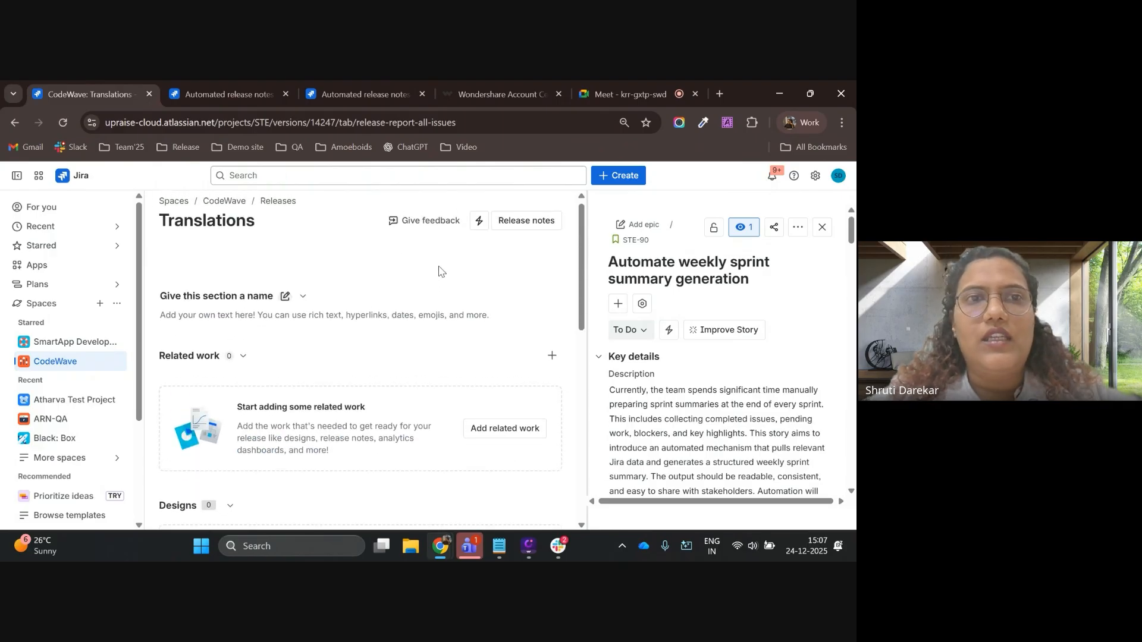